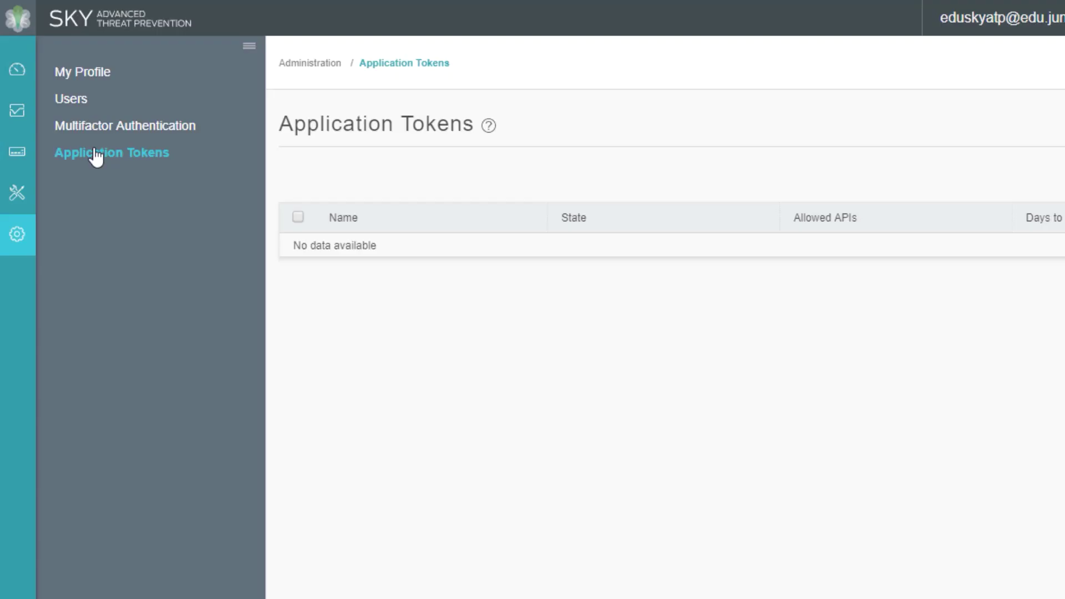
pyautogui.click(17, 113)
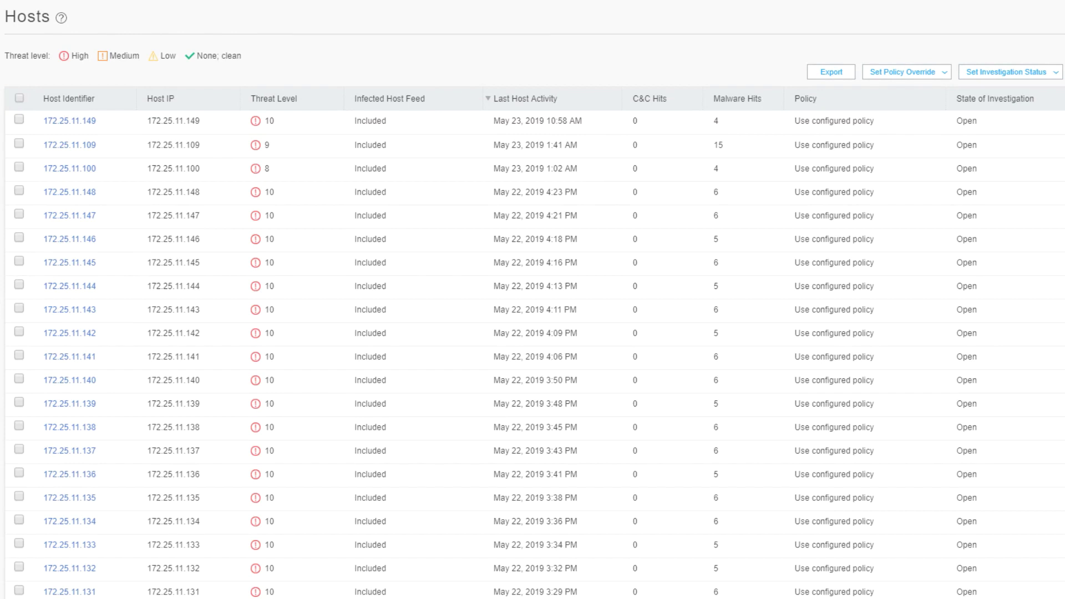
pyautogui.scroll(-12, 268, 295)
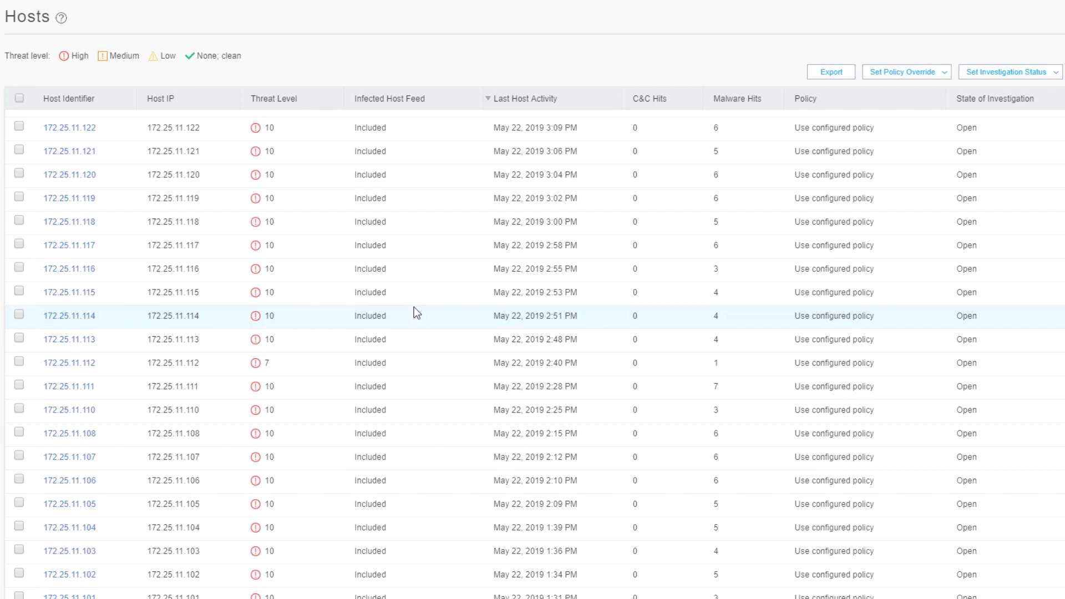
pyautogui.scroll(10, 414, 307)
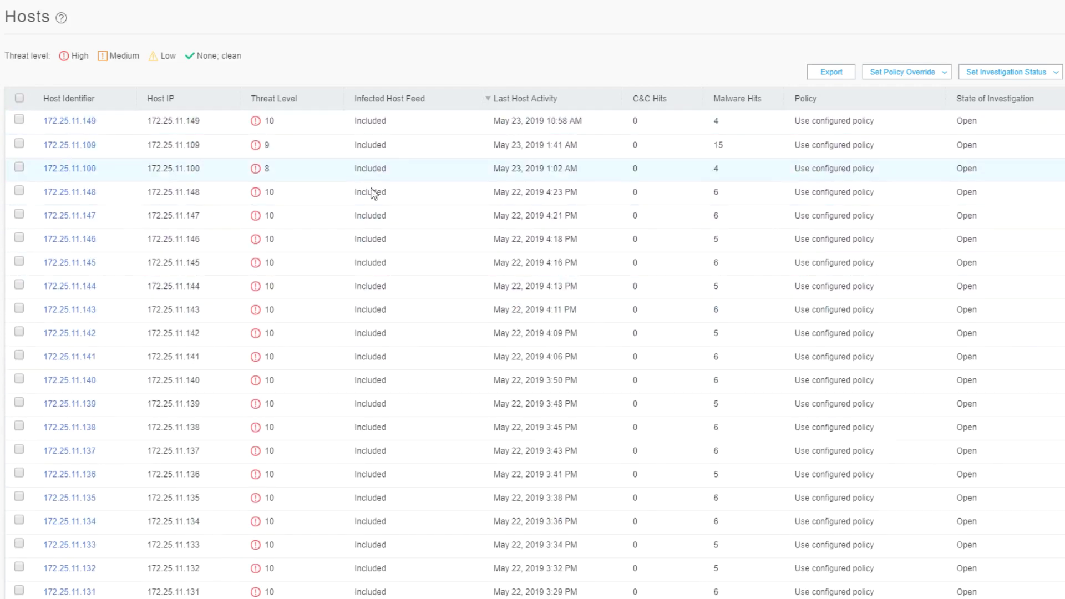
# Step: Select host 172.25.11.149 and list its investigation resolutions: False positive, Fixed, Ignored
pyautogui.click(18, 120)
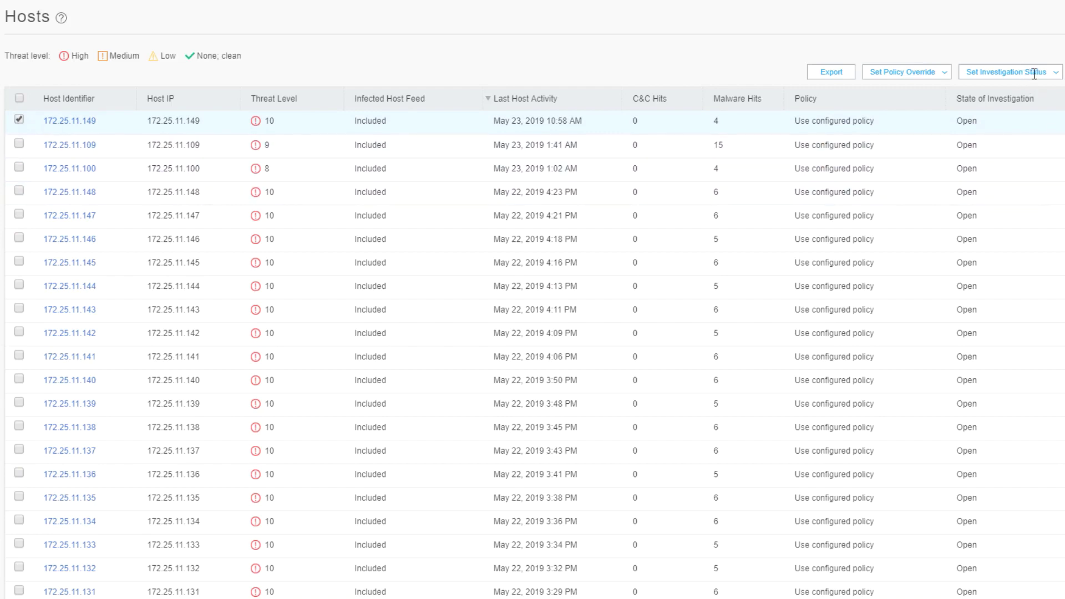
pyautogui.click(1053, 76)
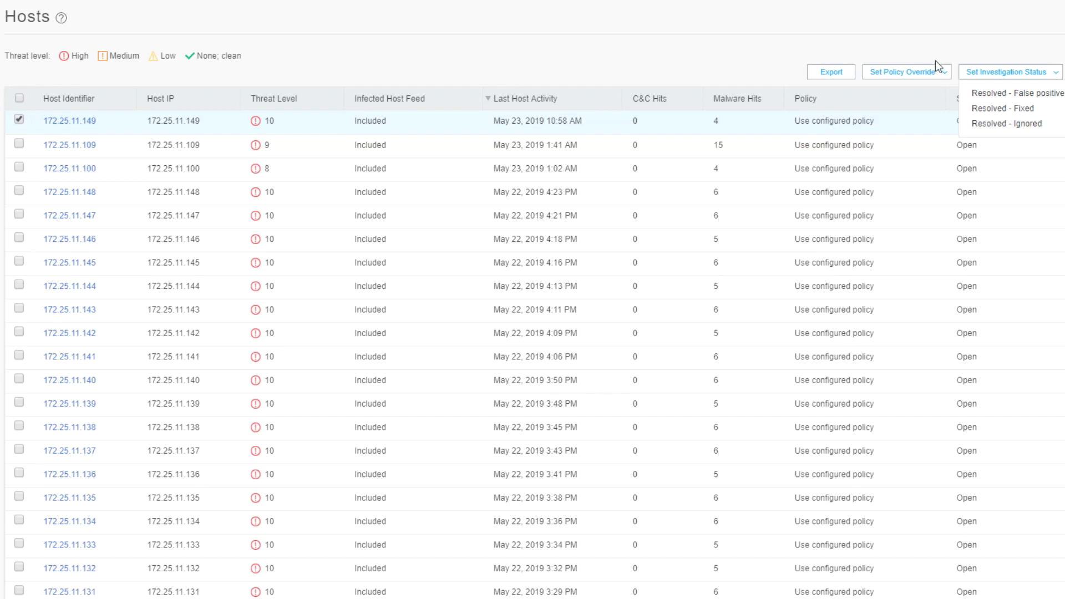
# Step: View the Set Policy Override options for host 172.25.11.149, then dismiss them unchanged
pyautogui.click(923, 68)
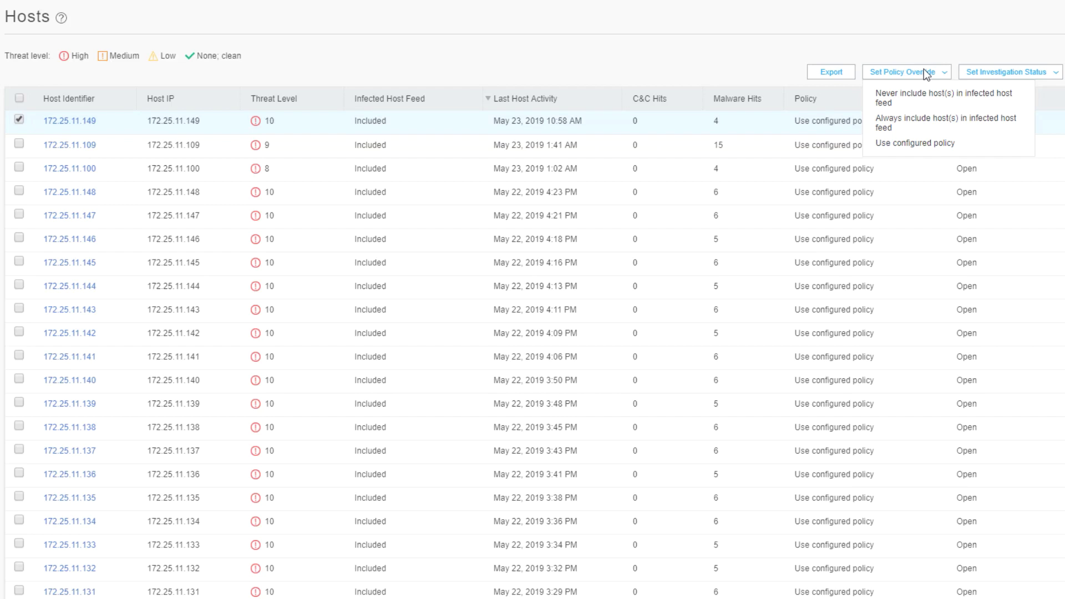
pyautogui.click(843, 73)
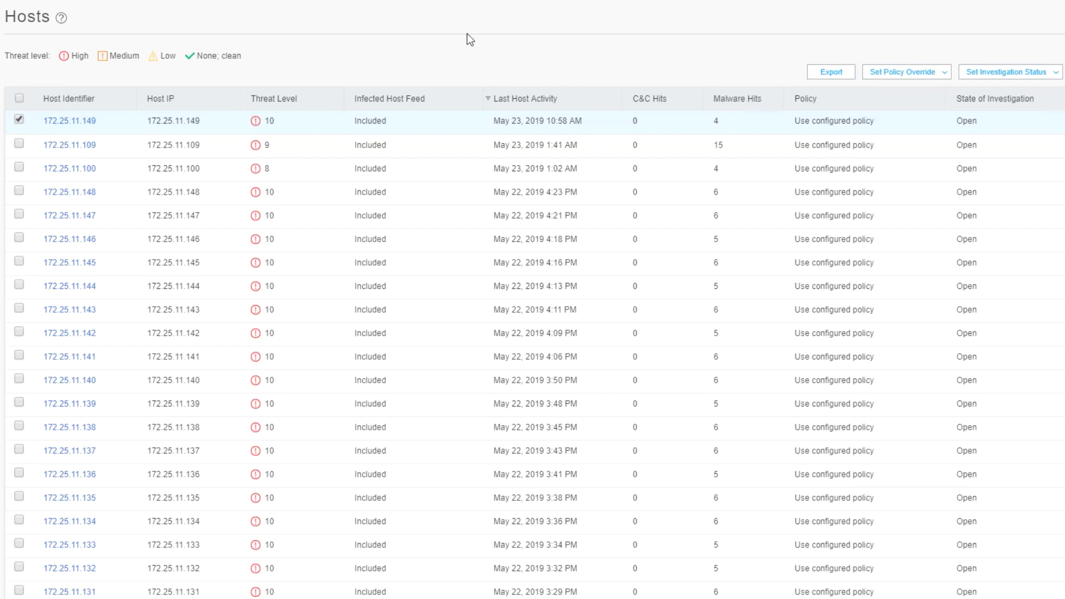
# Step: Open the 172.25.11.149 host detail page showing high threat level and a block recommendation
pyautogui.click(91, 125)
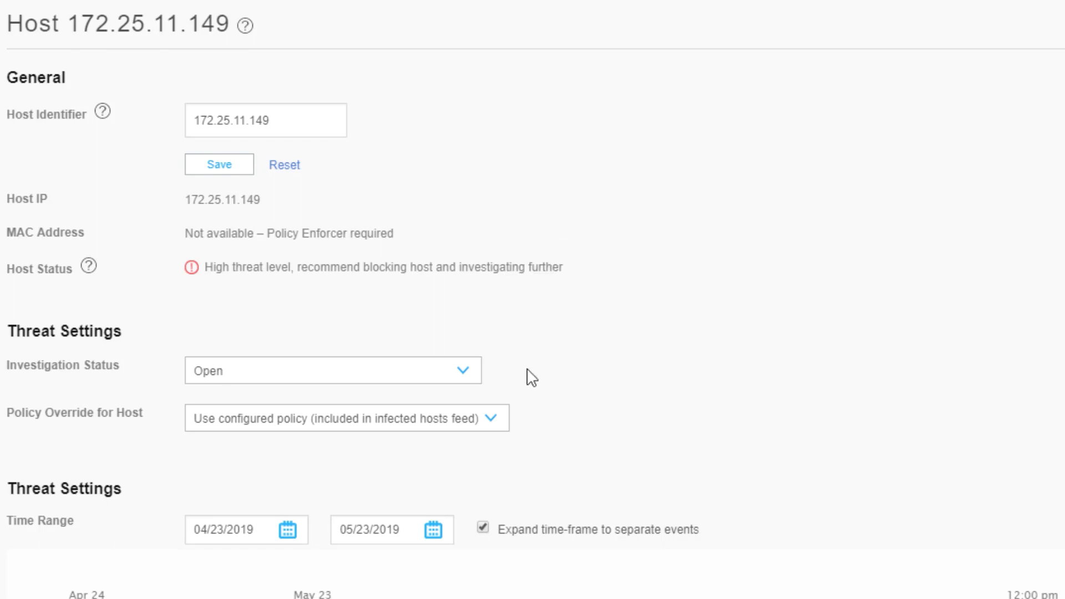
pyautogui.click(475, 376)
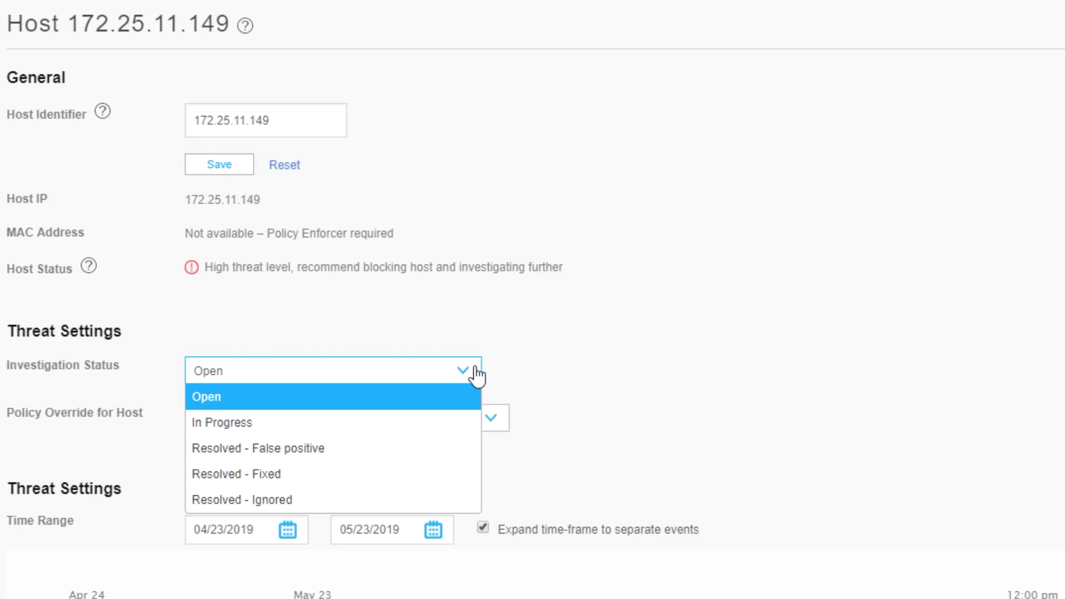
pyautogui.click(477, 376)
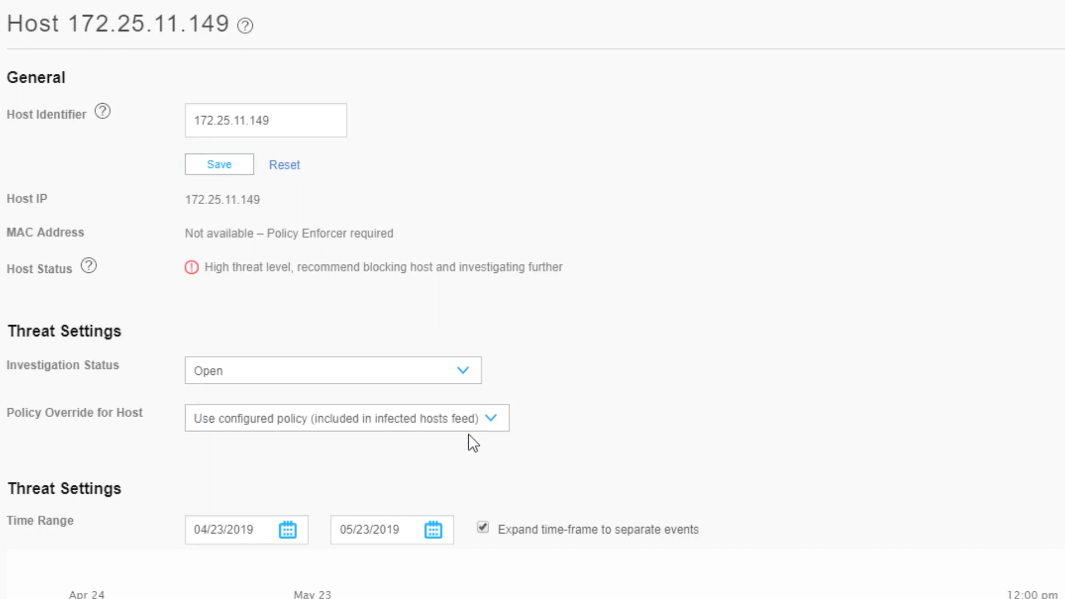
pyautogui.click(482, 426)
pyautogui.click(573, 429)
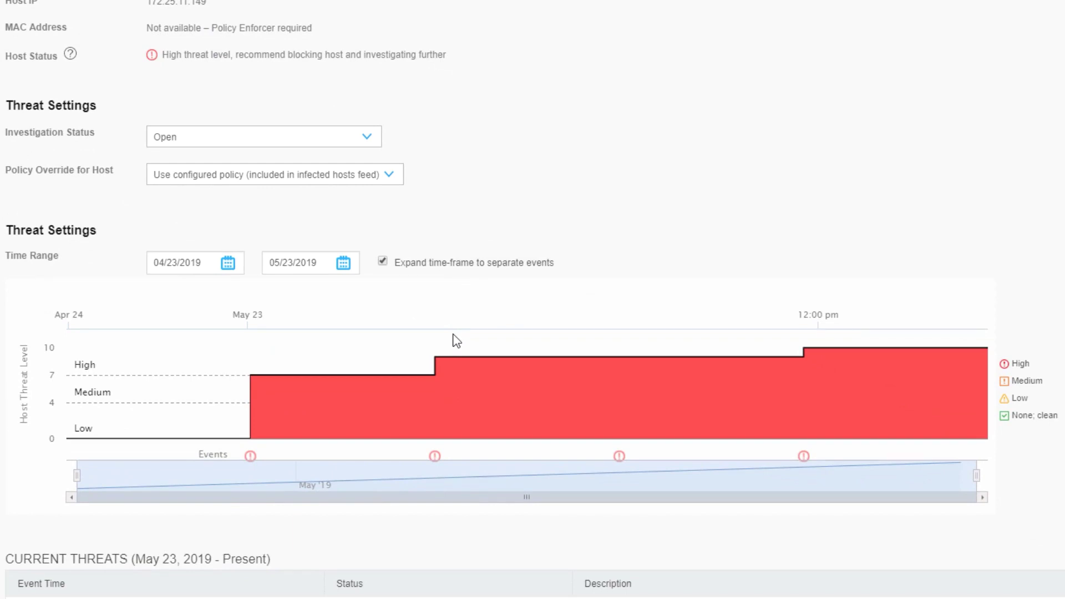
pyautogui.moveTo(253, 456)
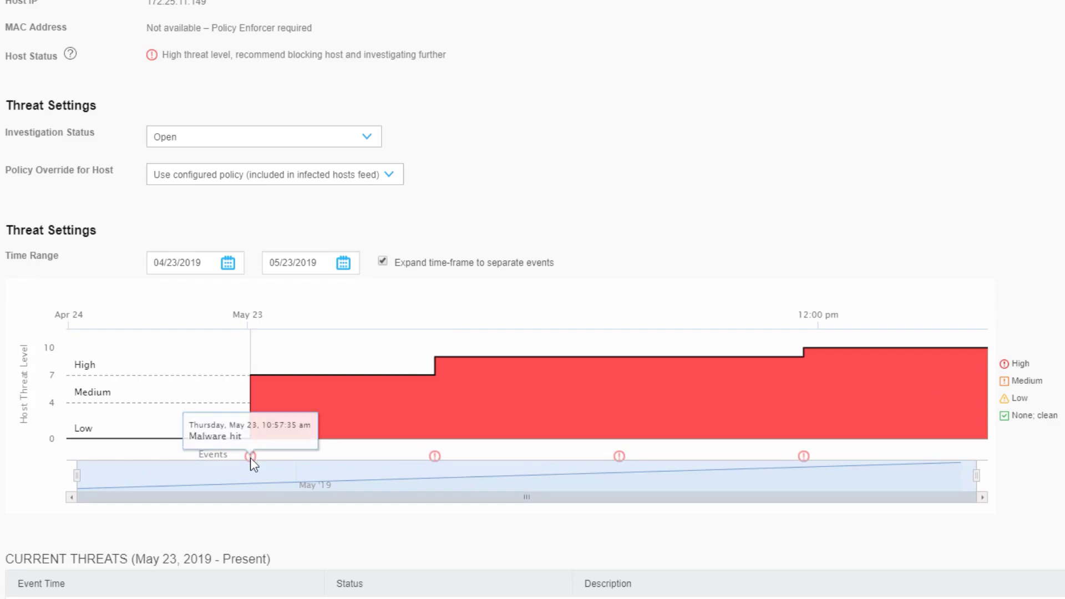
pyautogui.moveTo(434, 460)
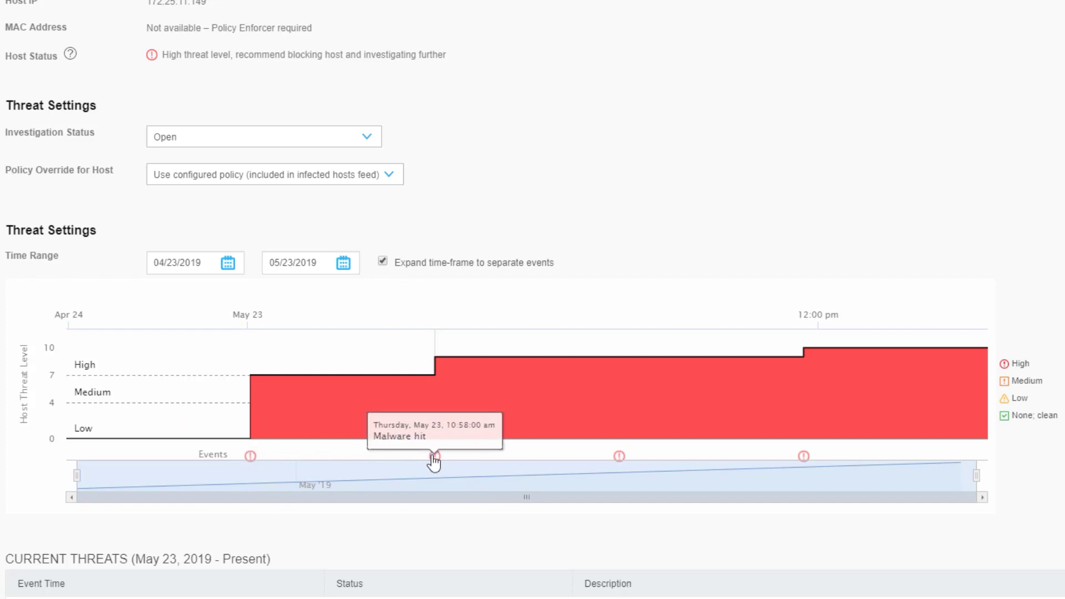
pyautogui.moveTo(618, 460)
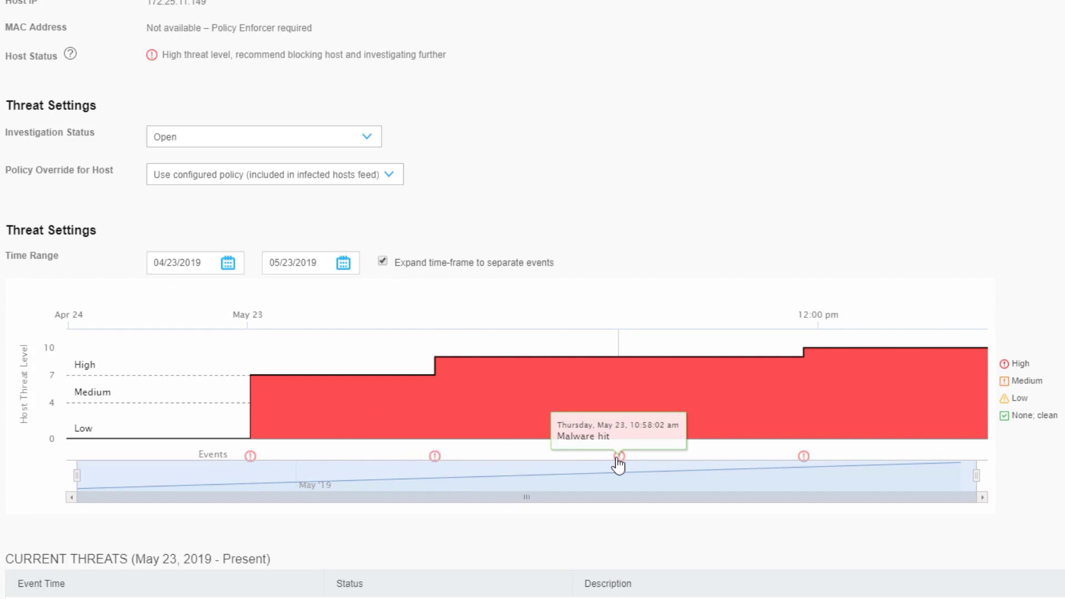
pyautogui.moveTo(808, 462)
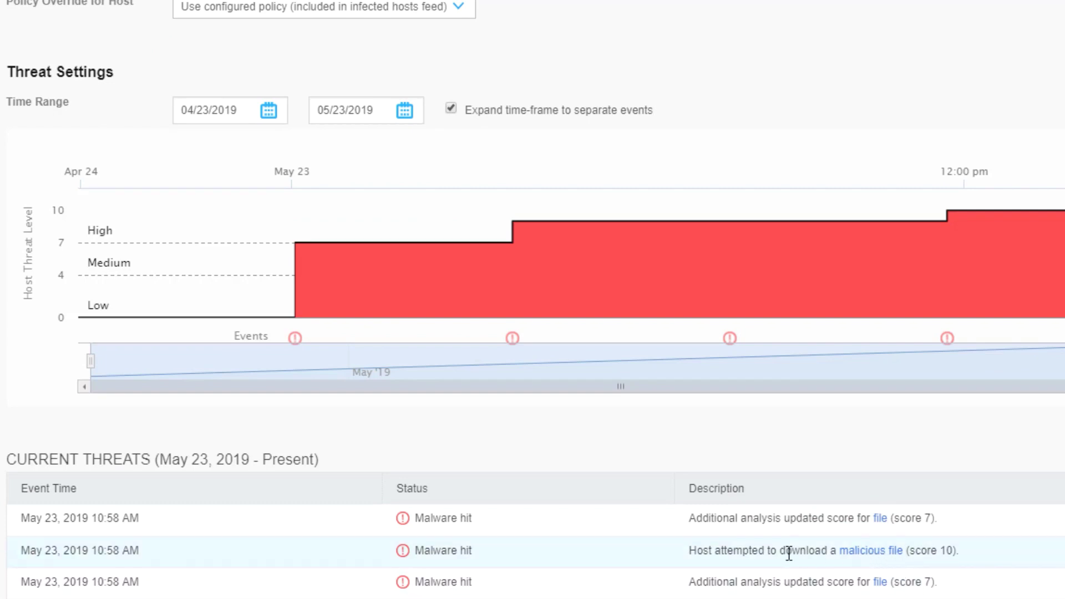
# Step: Open the malware-e4f94.exe download report showing threat level 10, Win32:Trojan:Eldorado.S
pyautogui.click(884, 552)
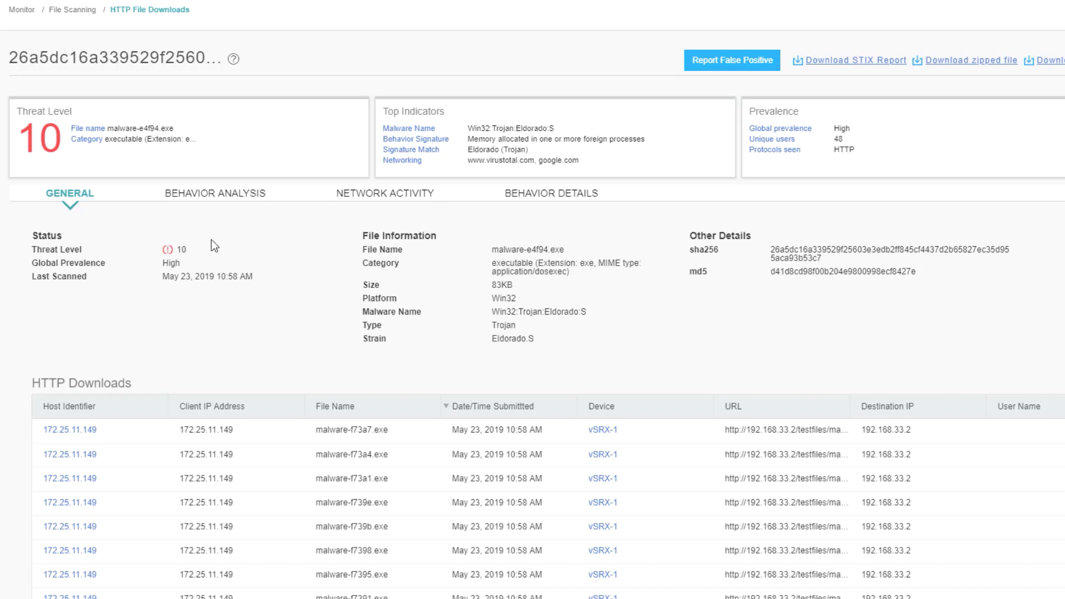
# Step: Switch the malware-e4f94.exe report to Behavior Analysis, showing Obfuscation 23% and Evasion 8%
pyautogui.click(213, 199)
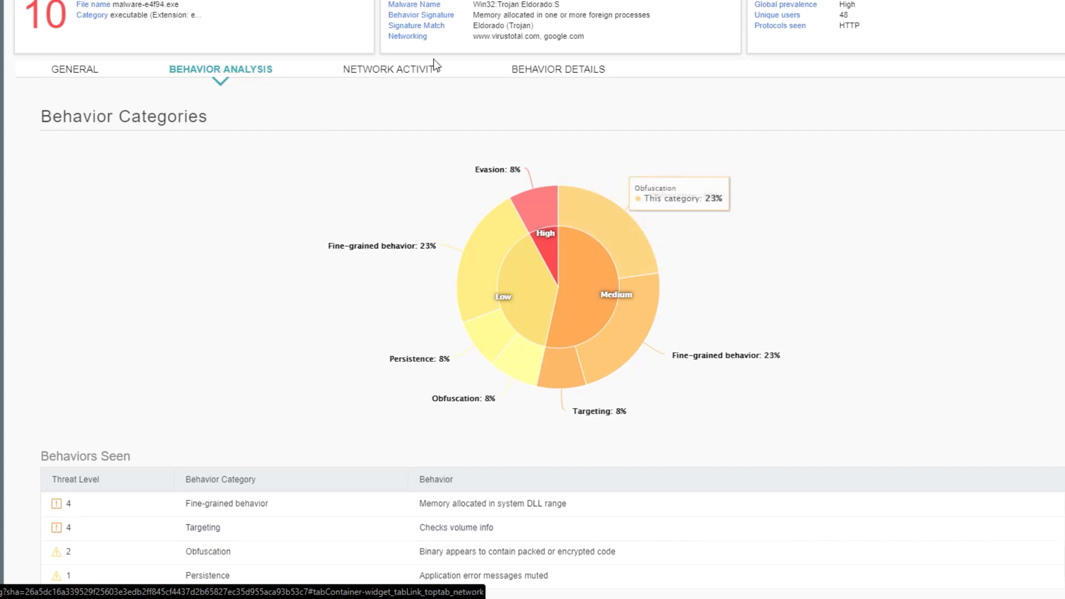
# Step: Review contacted domains, IPs and DNS activity, then expand the started malware-47d91.exe process details
pyautogui.click(411, 71)
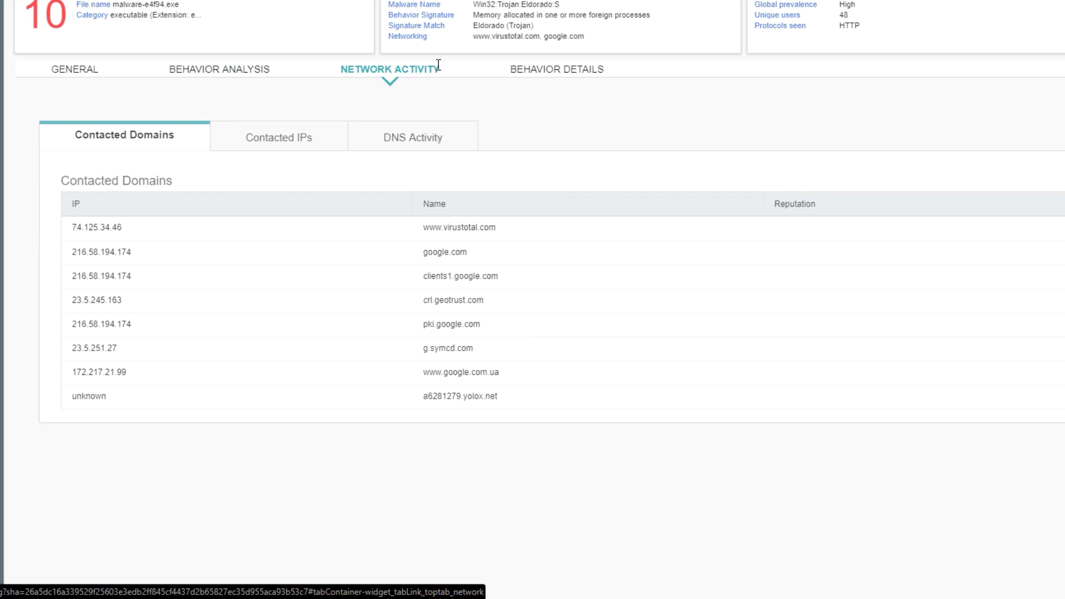
pyautogui.click(304, 136)
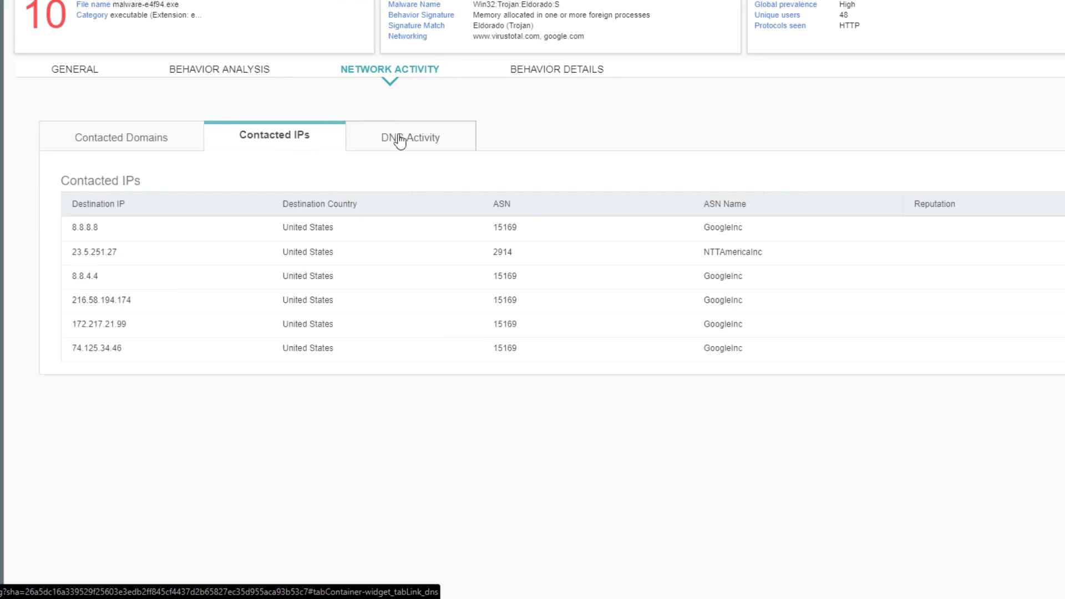
pyautogui.click(376, 135)
pyautogui.click(562, 71)
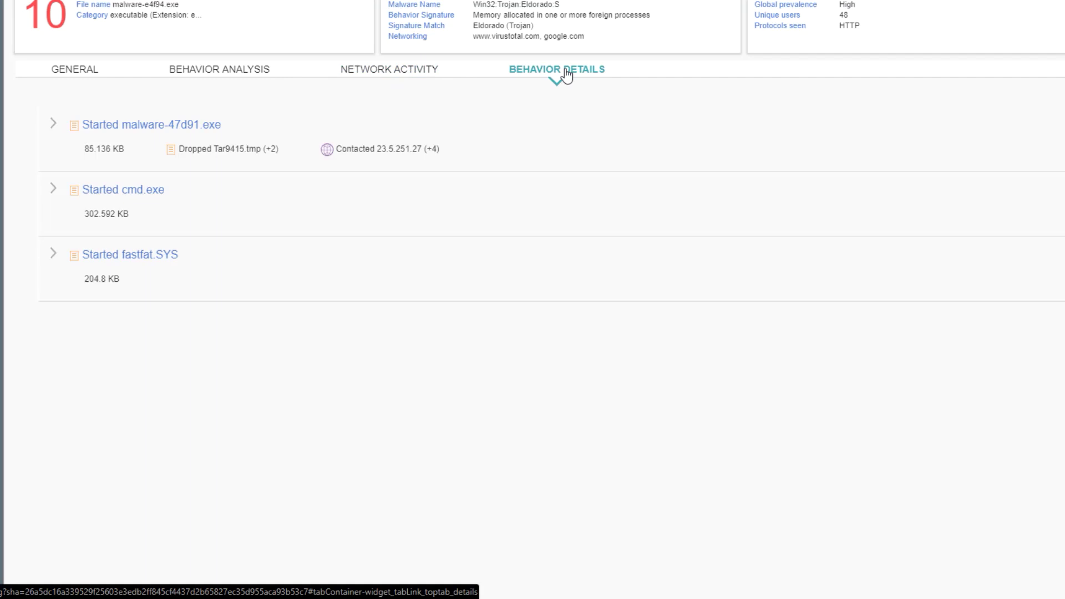
pyautogui.click(53, 124)
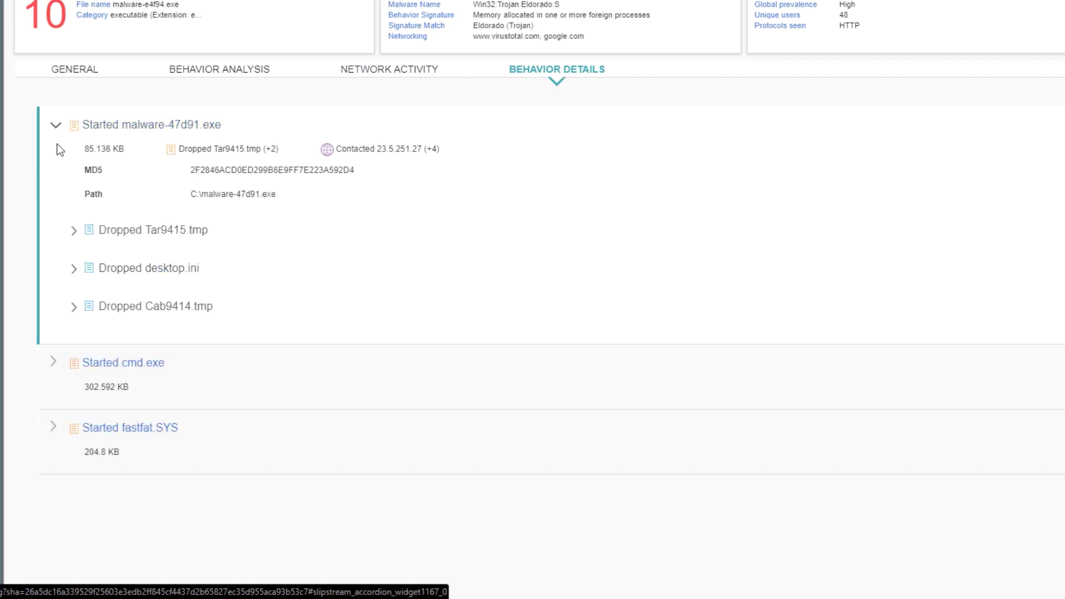
# Step: Expand dropped Tar9415.tmp, list all HTTP downloads unfiltered, inspect a threat-10 file, then view Email Attachments
pyautogui.click(75, 233)
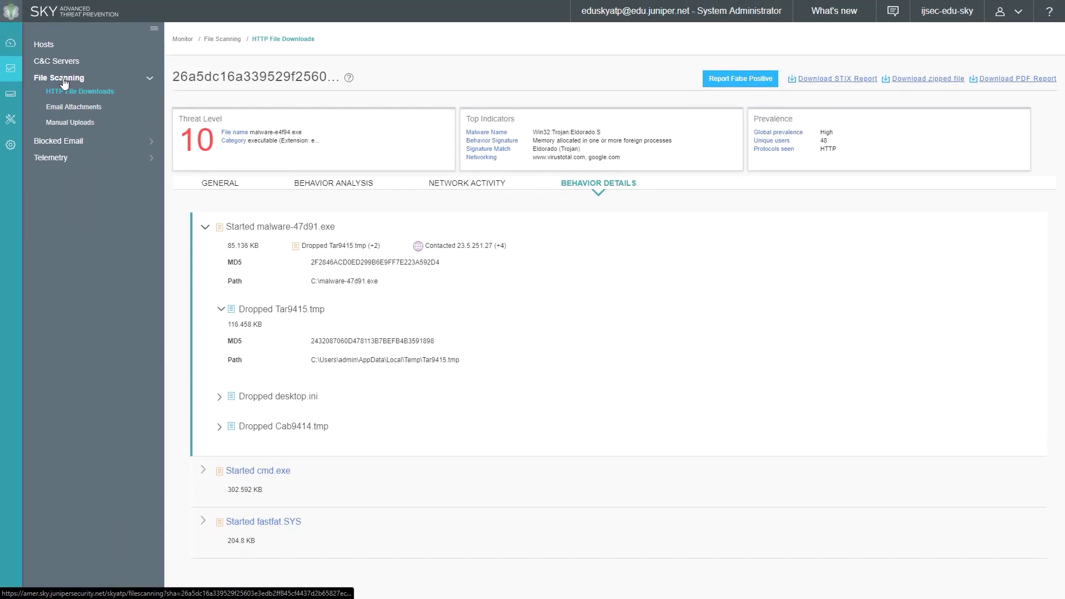
pyautogui.click(76, 92)
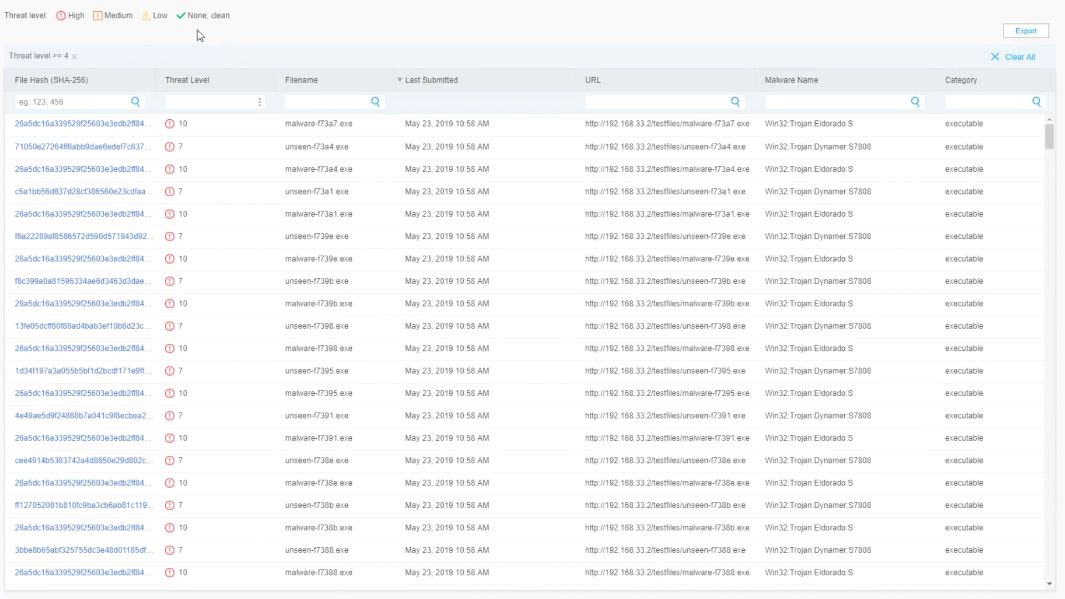
pyautogui.click(74, 56)
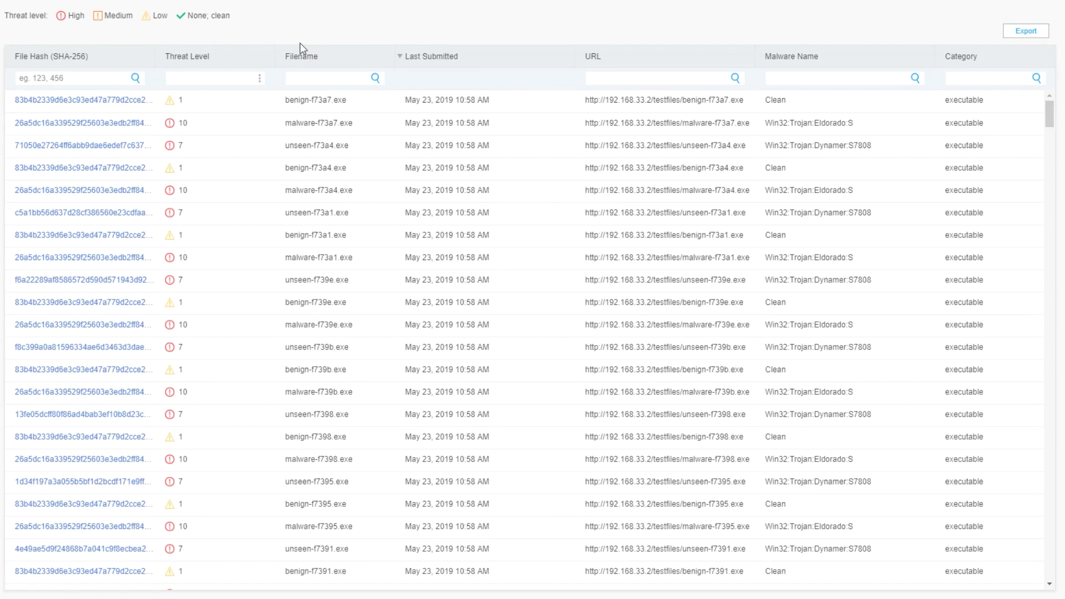
pyautogui.click(129, 194)
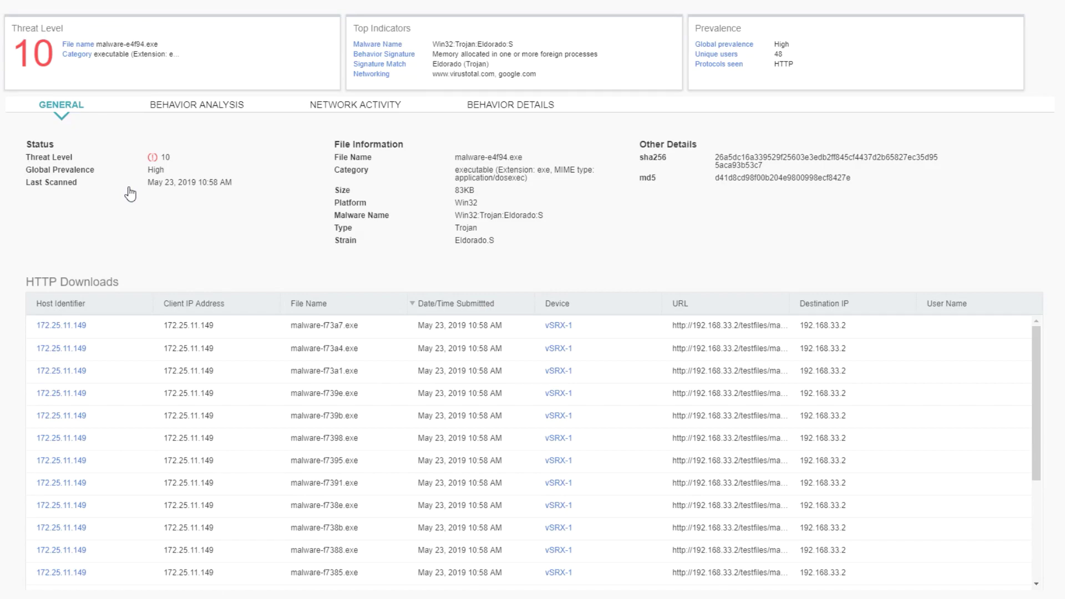
pyautogui.click(128, 138)
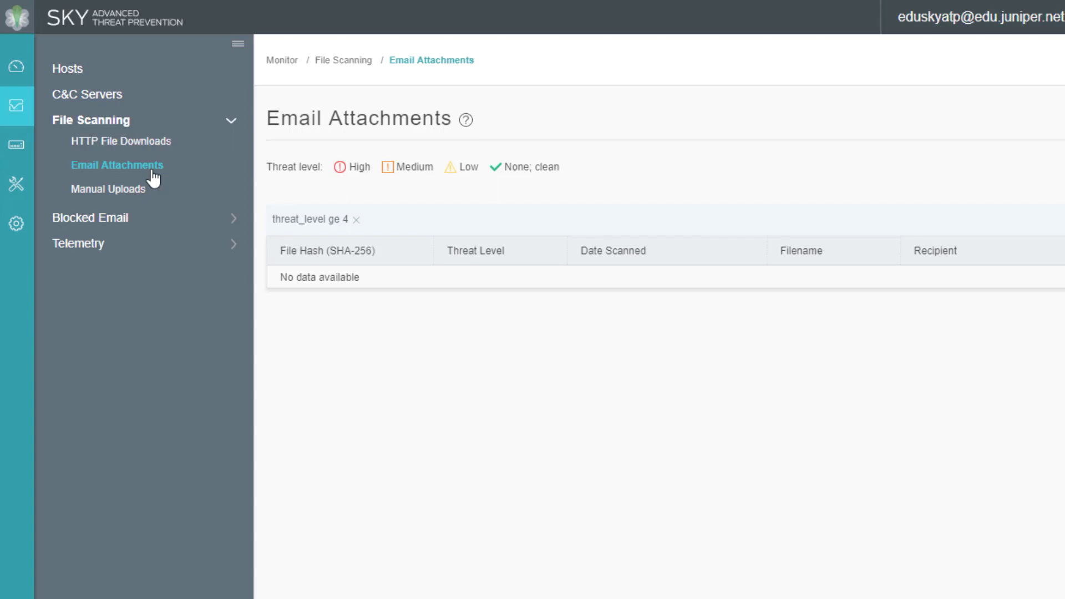
# Step: Show the empty Manual Uploads page and expand Blocked Email to reveal SMTP Quarantine and IMAP Block
pyautogui.click(139, 197)
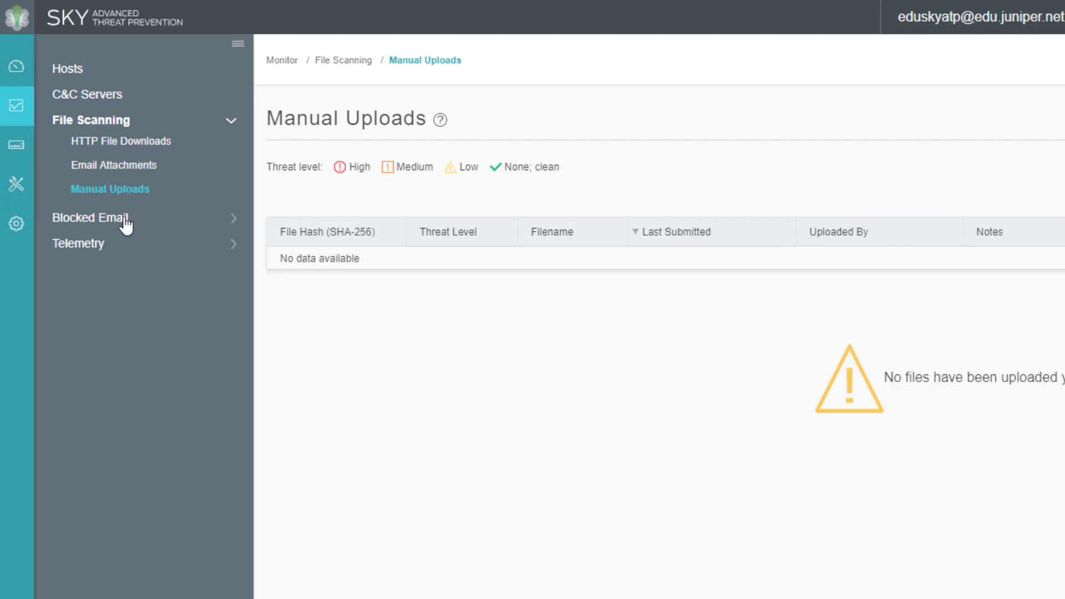
pyautogui.click(125, 224)
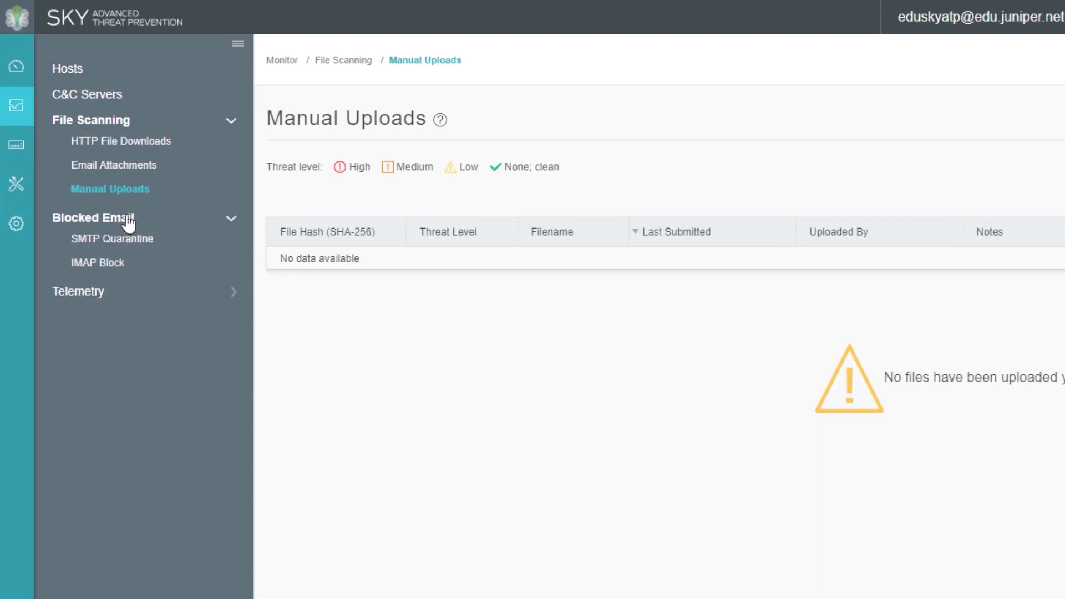
# Step: Check the zero SMTP Quarantine and IMAP Block counts, then open the Telemetry page
pyautogui.click(127, 240)
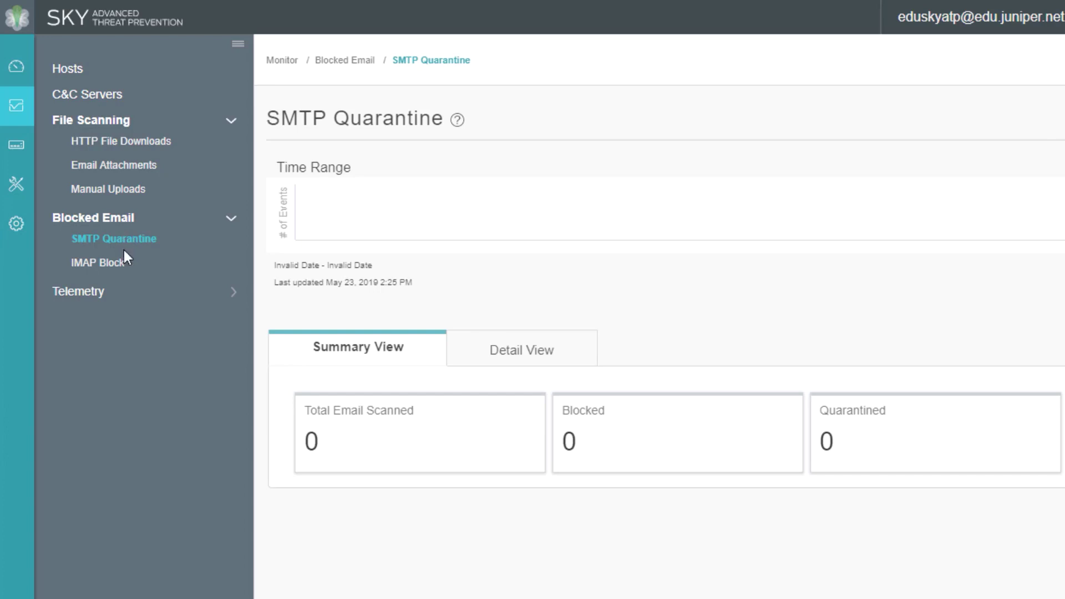
pyautogui.click(121, 267)
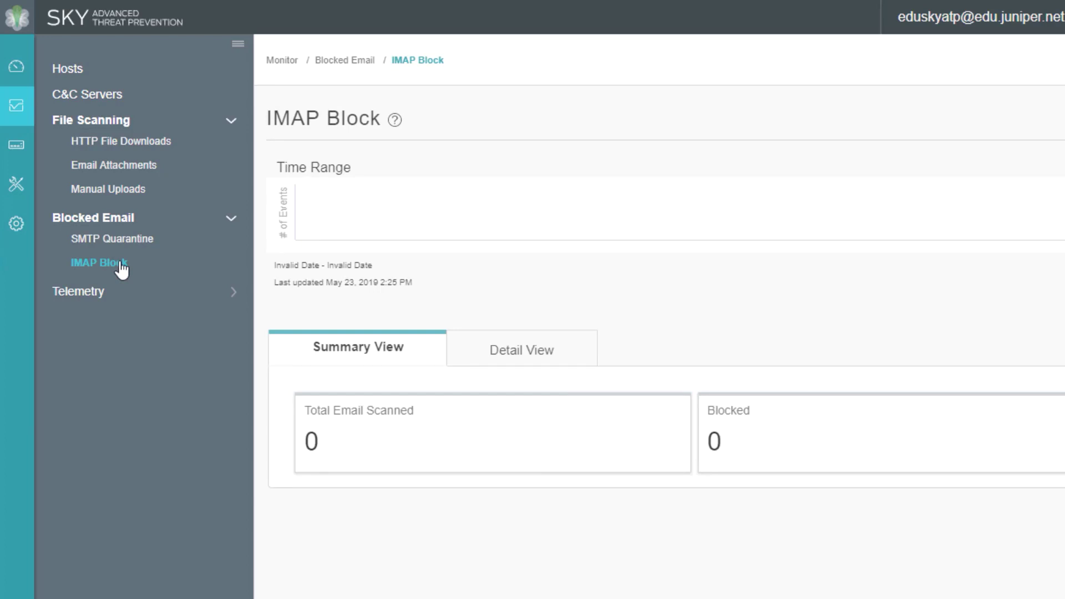
pyautogui.click(97, 293)
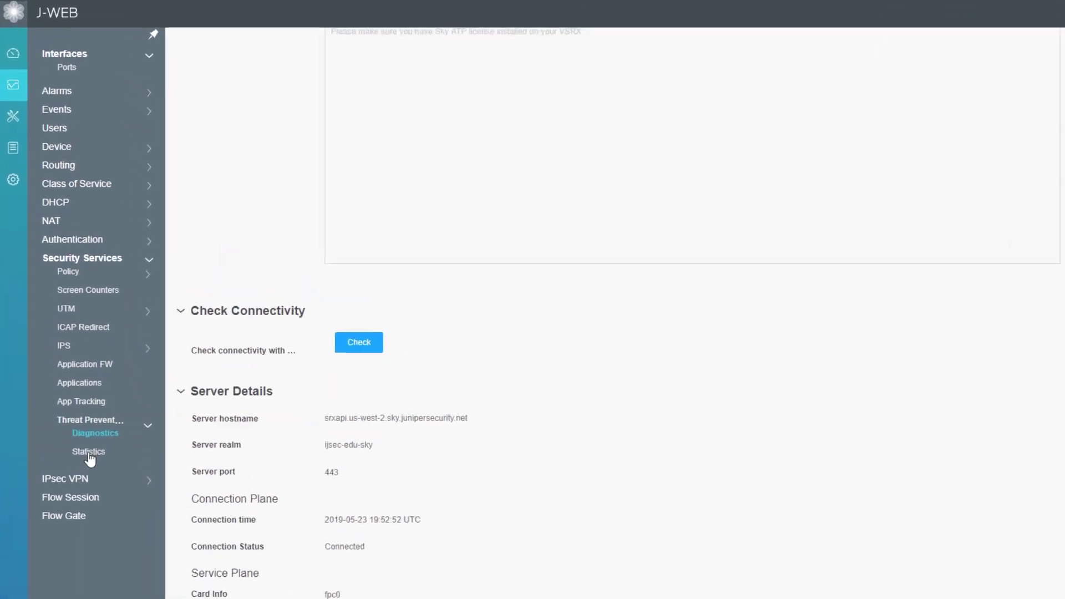
# Step: Open Threat Prevention Statistics and chart Advanced Anti Malware sessions for HTTP only, dropping TOTAL
pyautogui.click(106, 541)
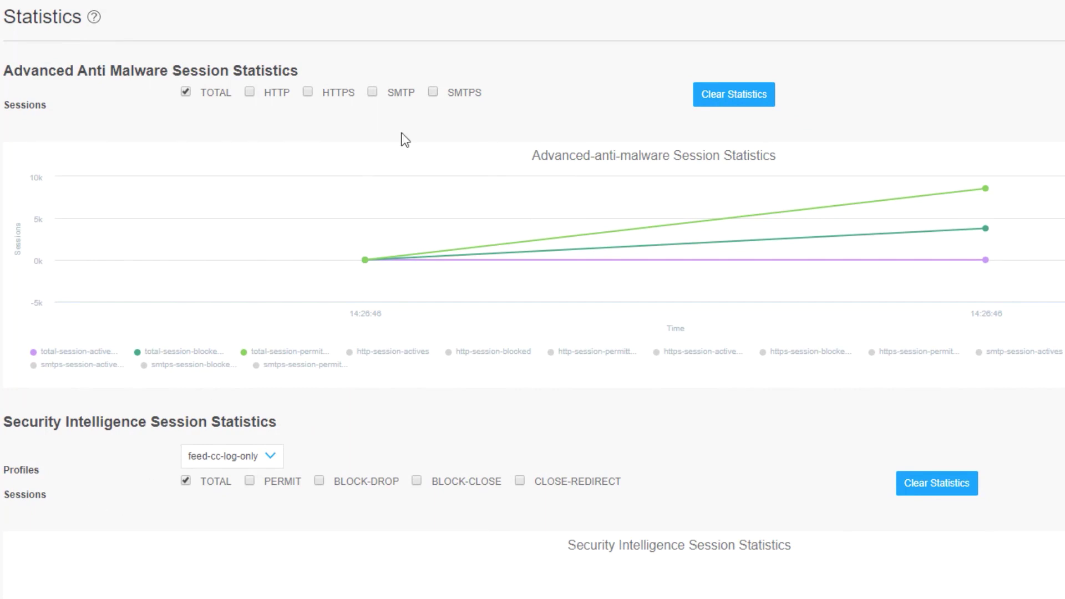
pyautogui.moveTo(879, 204)
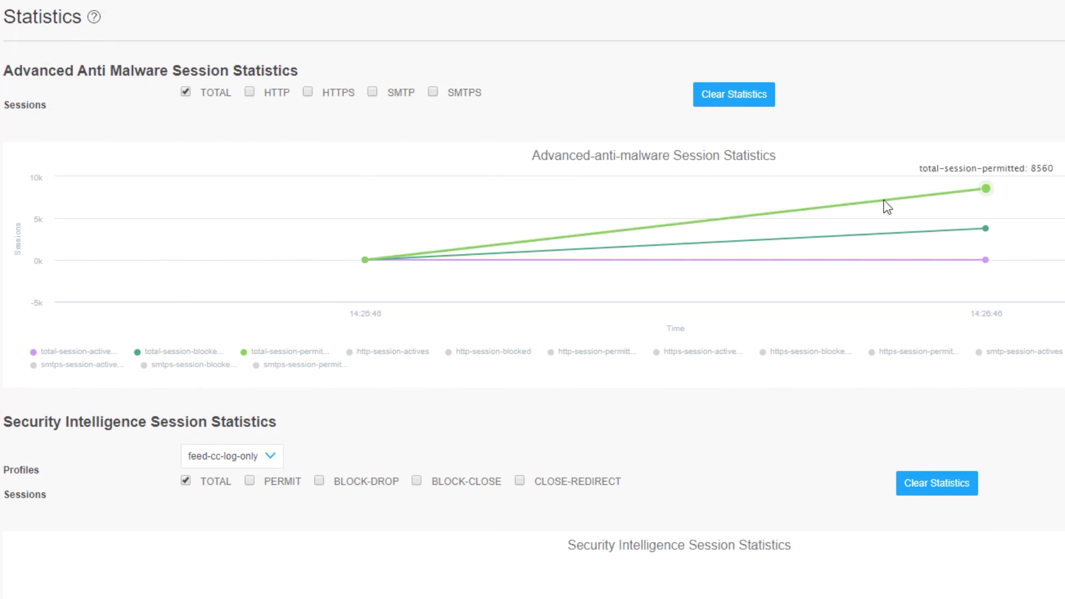
pyautogui.moveTo(940, 228)
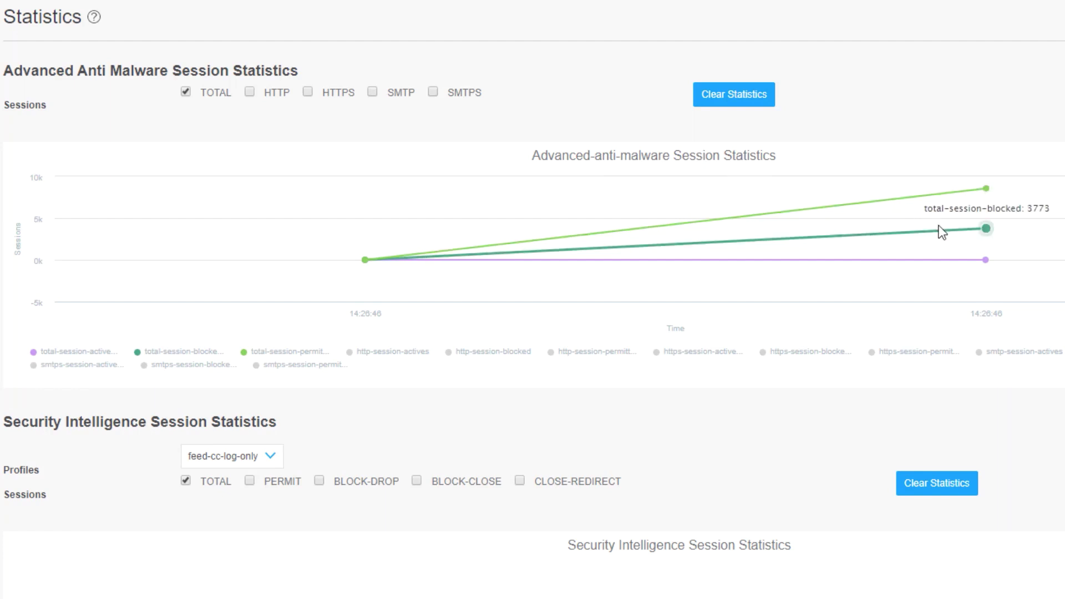
pyautogui.moveTo(933, 261)
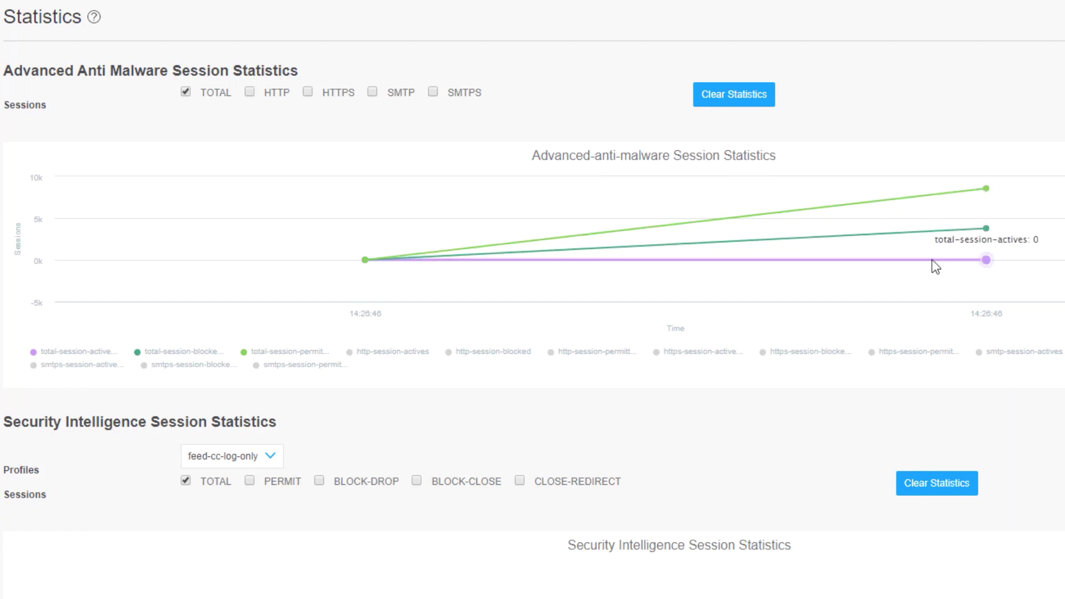
pyautogui.click(252, 92)
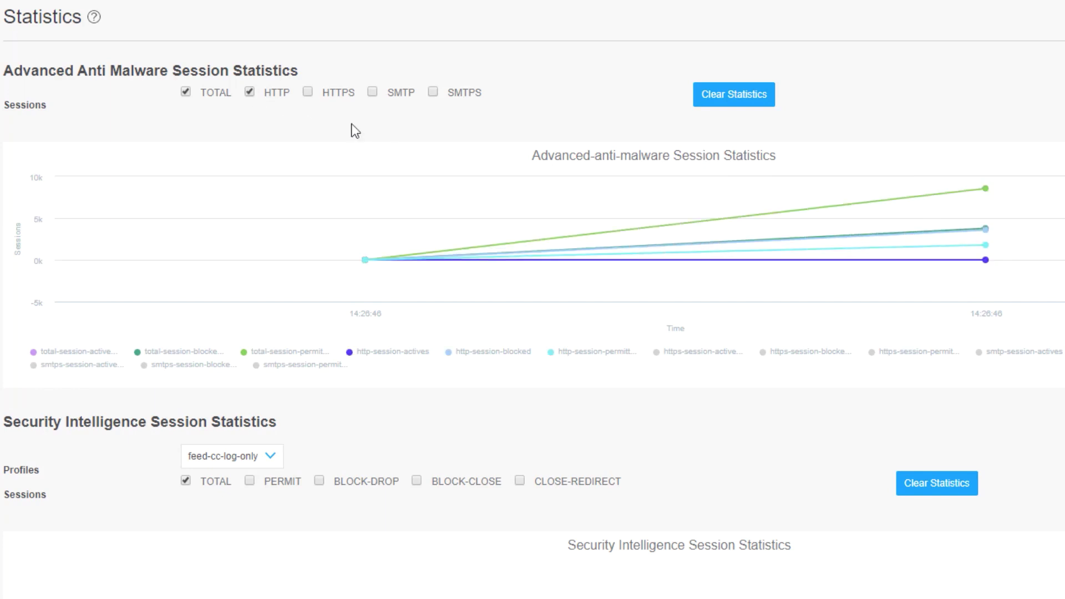
pyautogui.moveTo(863, 225)
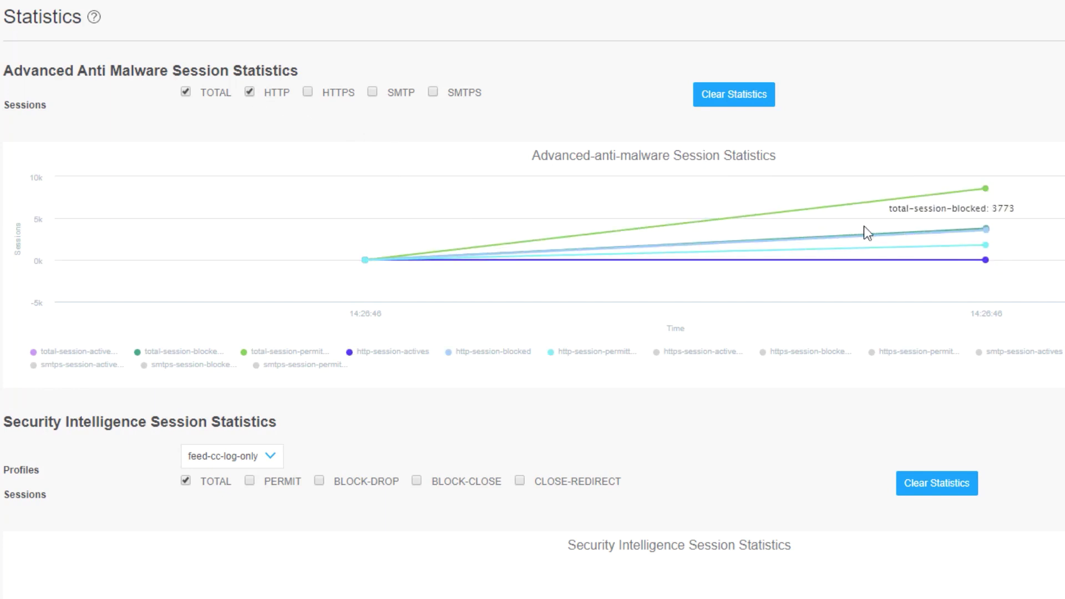
pyautogui.click(187, 91)
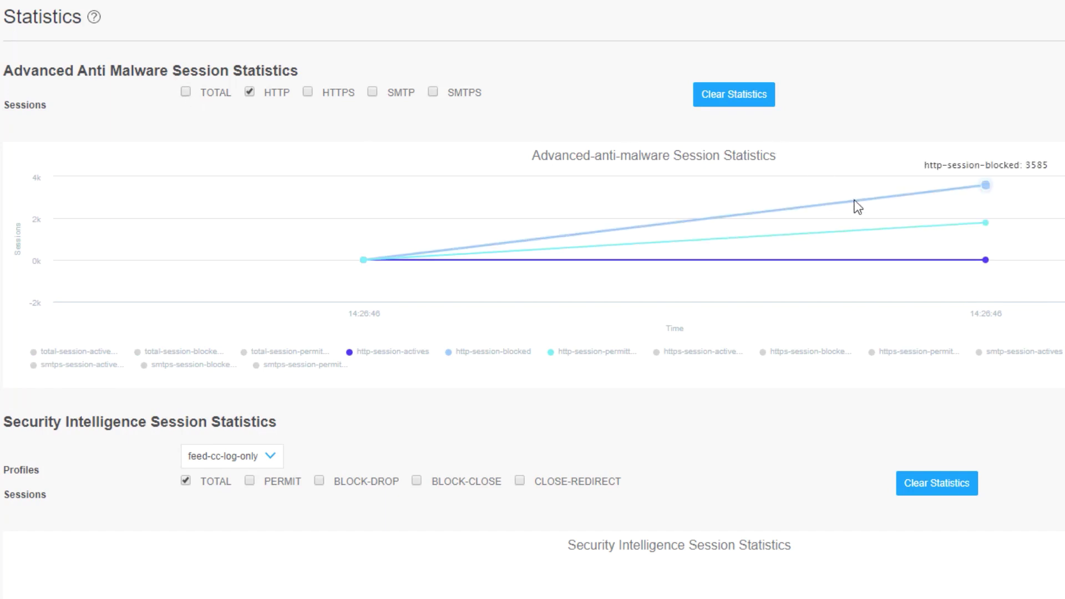
pyautogui.moveTo(879, 226)
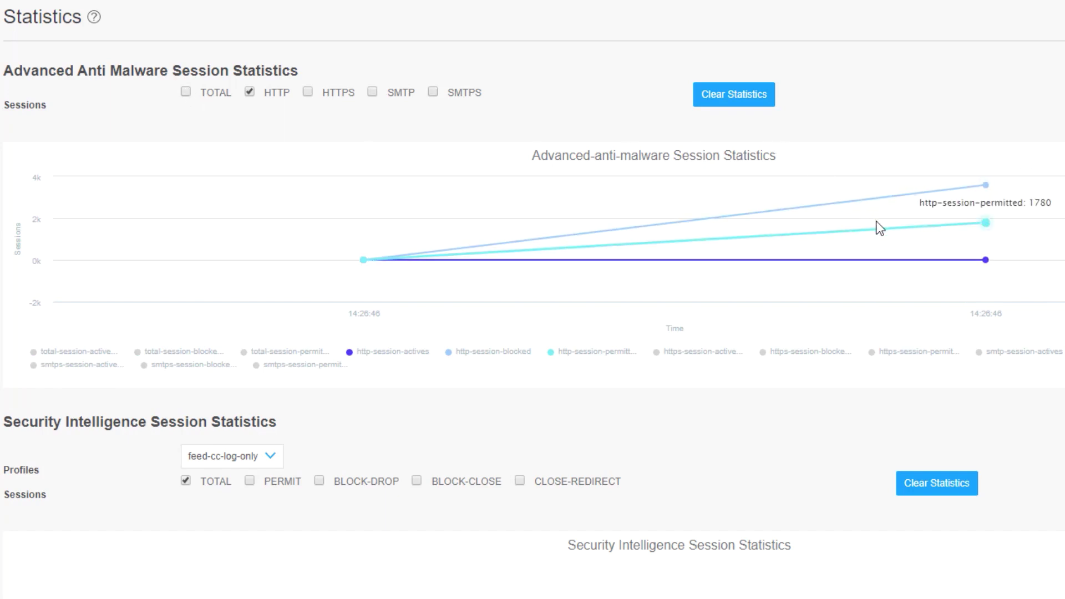
pyautogui.moveTo(876, 261)
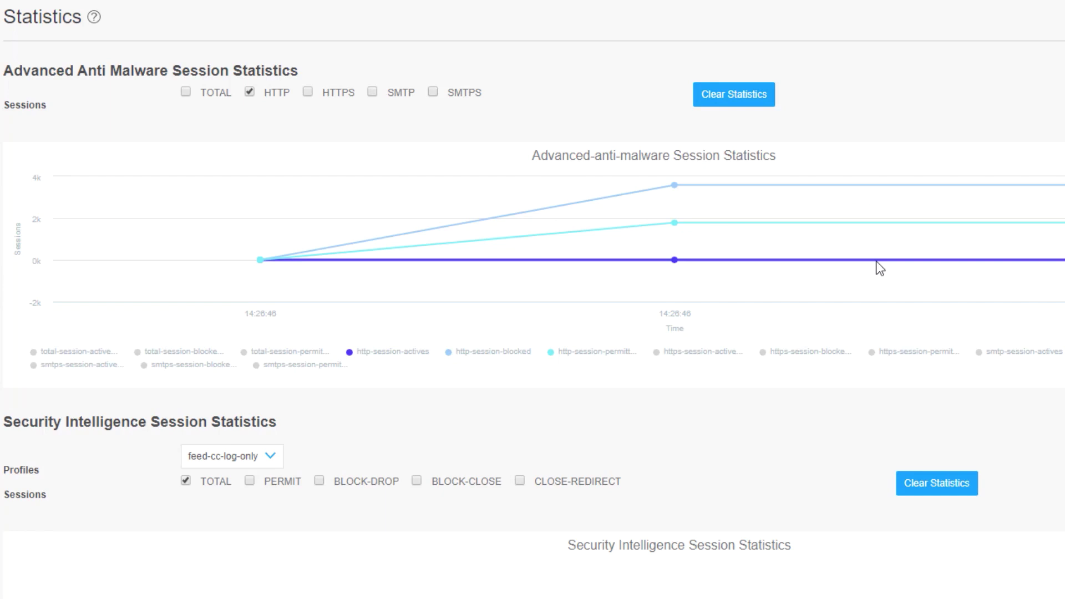
# Step: Show security intelligence statistics for the IJSEC-TPP_Infected-Hosts profile
pyautogui.moveTo(877, 275)
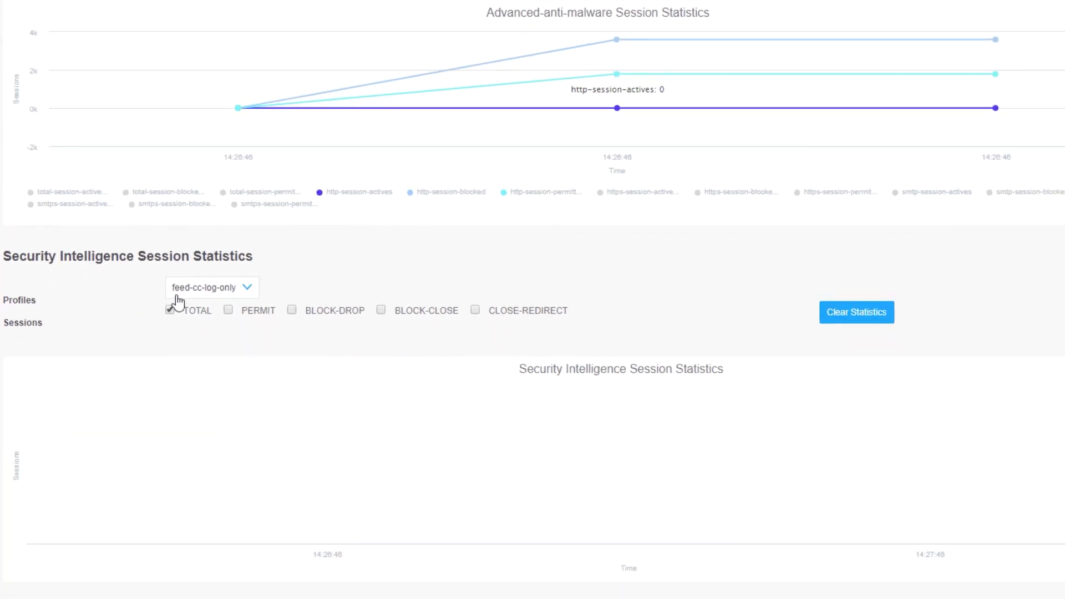
pyautogui.click(247, 295)
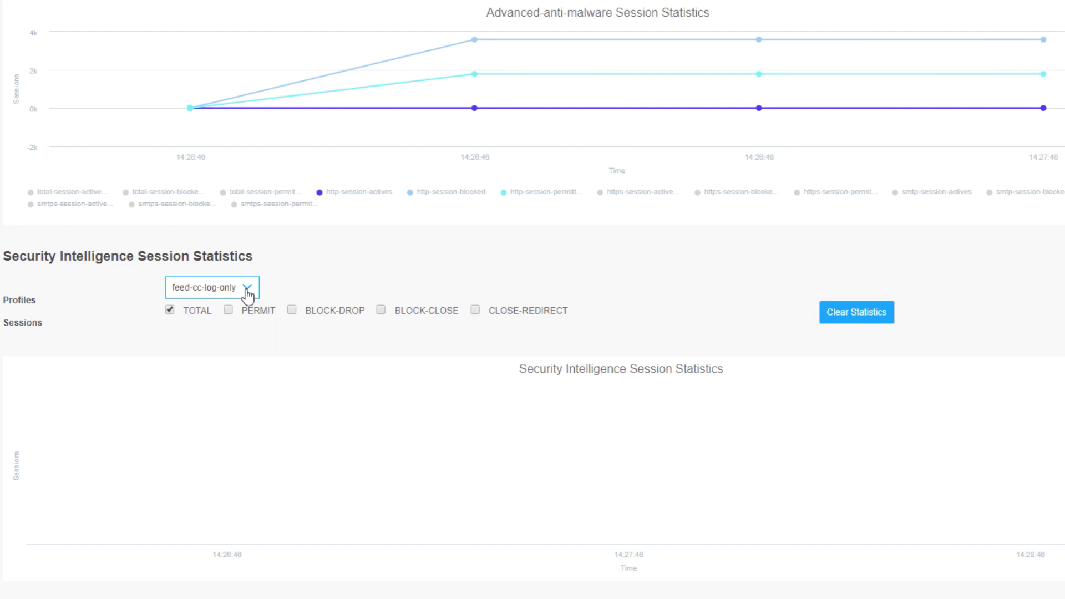
pyautogui.click(248, 295)
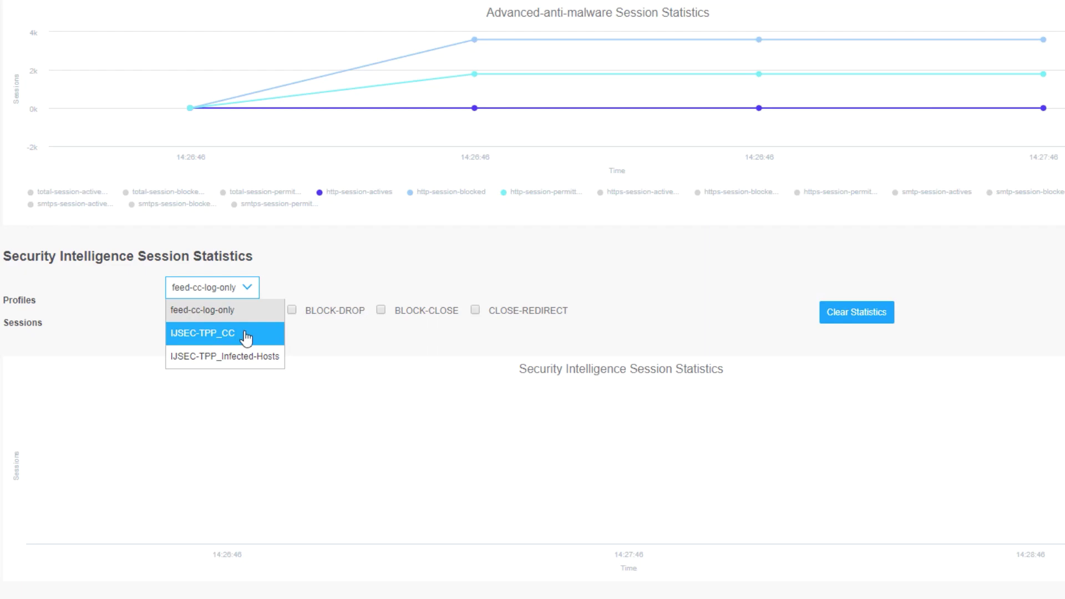
pyautogui.click(245, 366)
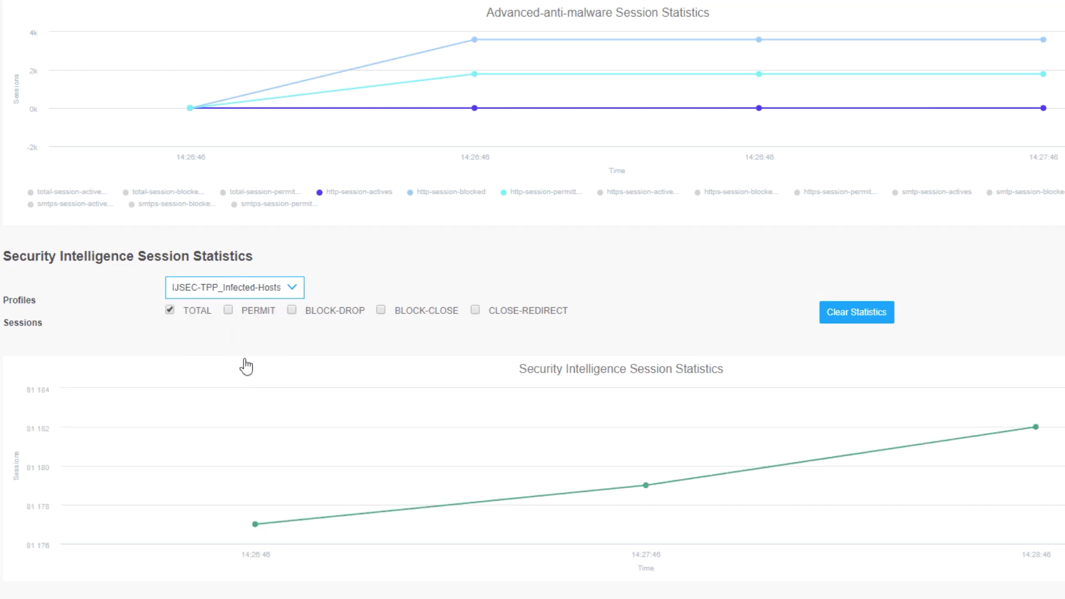
# Step: Add permit, block-drop, block-close and close-redirect sessions to the total-sessions chart
pyautogui.click(229, 310)
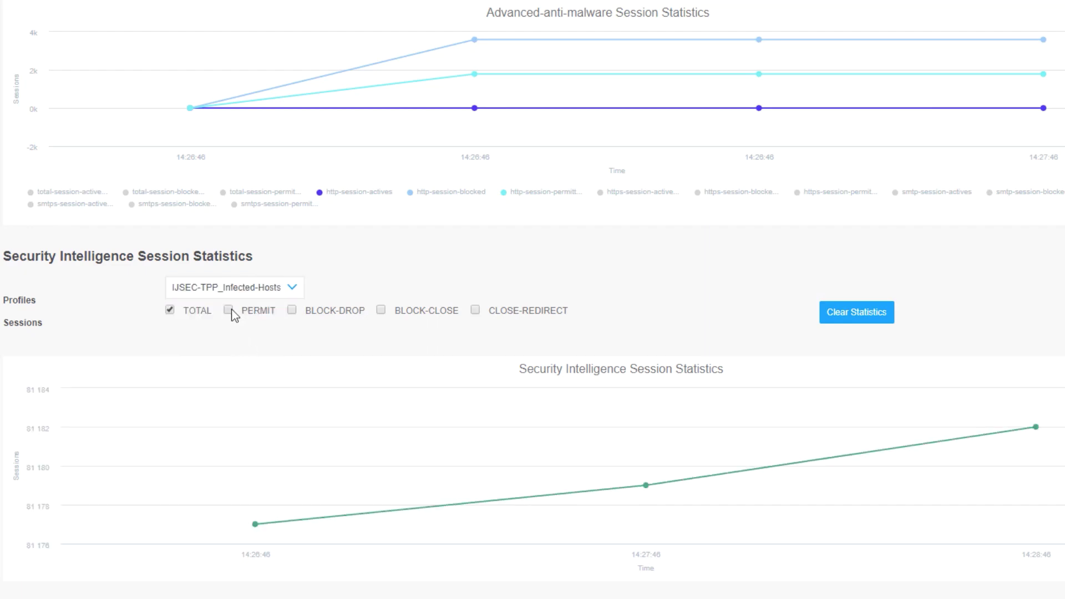
pyautogui.click(292, 309)
pyautogui.click(380, 310)
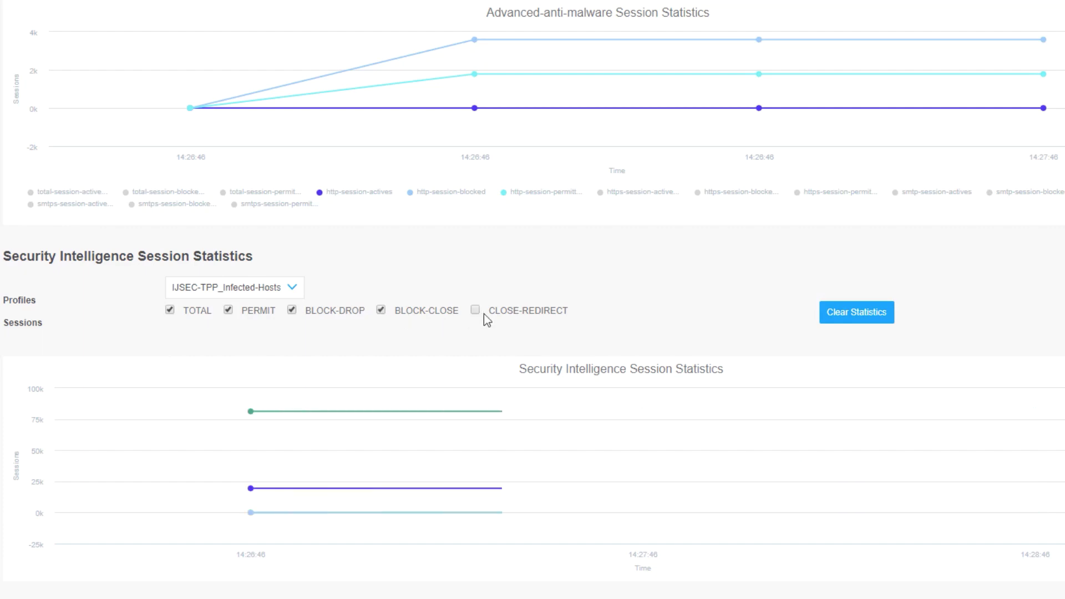
pyautogui.click(475, 310)
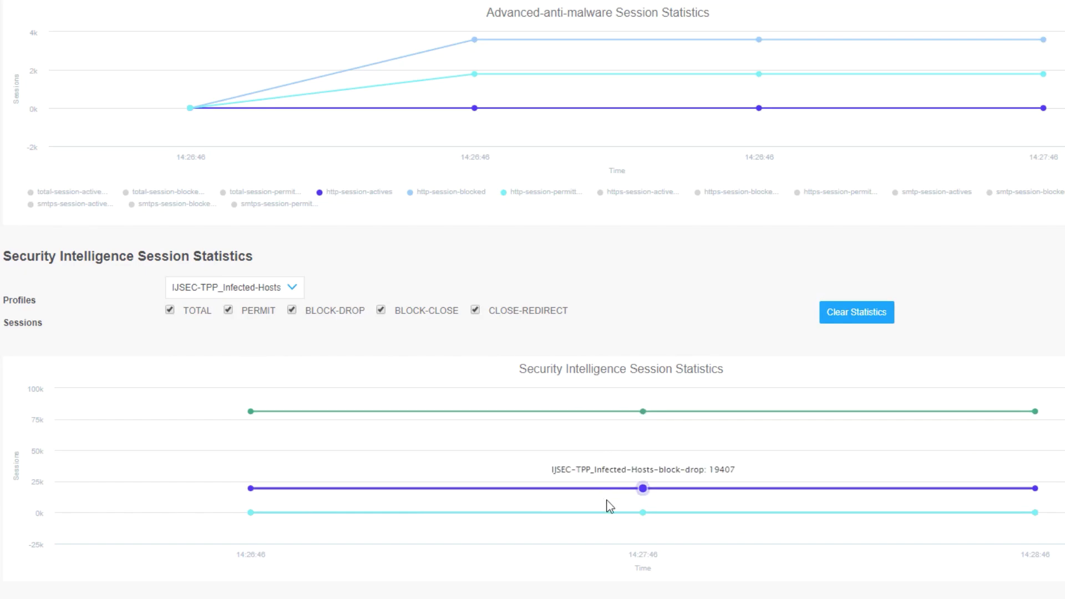
pyautogui.moveTo(609, 515)
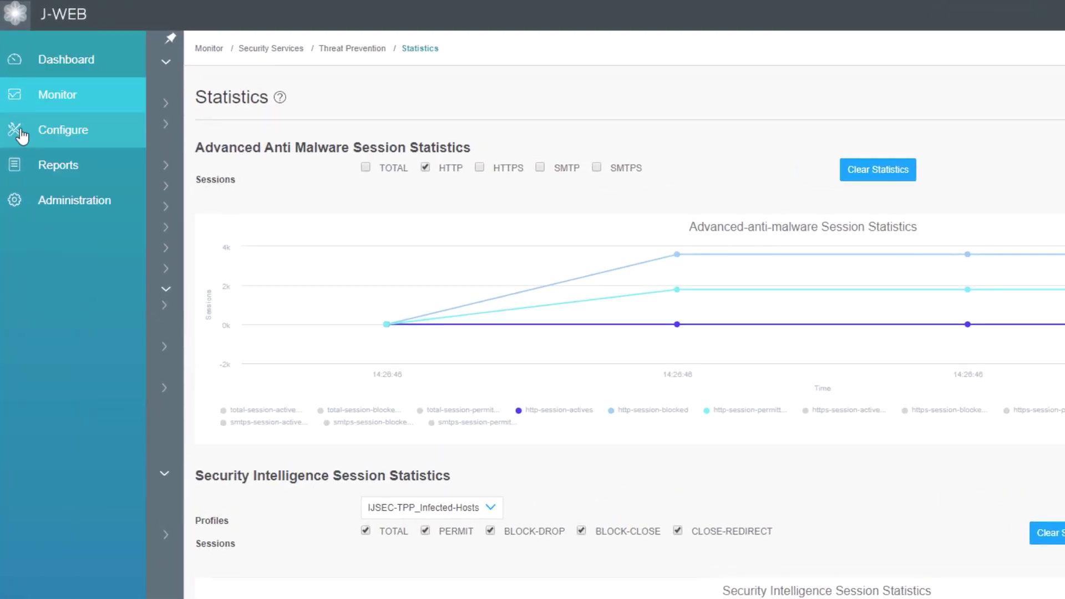
# Step: Open Threat Prevention Policies and expand IJSEC-TPP to show all infected-host and malware score ranges
pyautogui.click(18, 132)
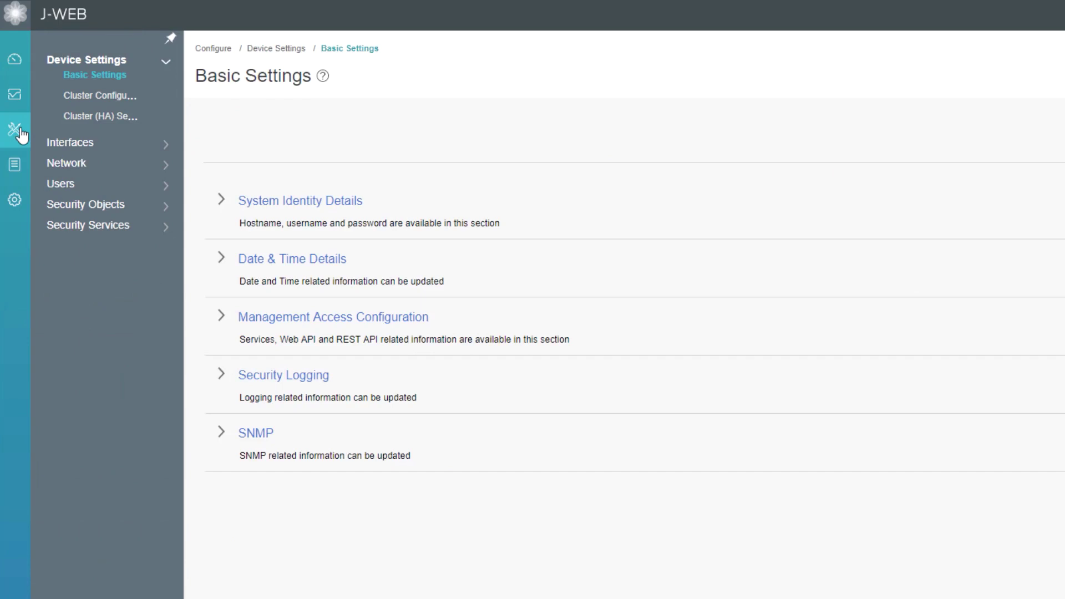
pyautogui.click(118, 227)
pyautogui.click(95, 345)
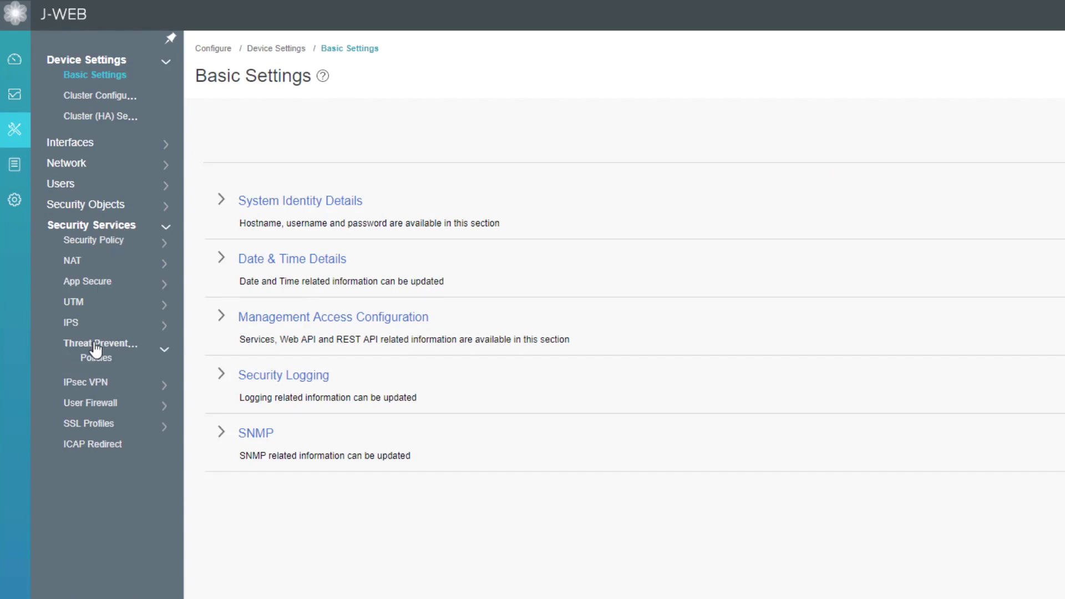
pyautogui.click(96, 360)
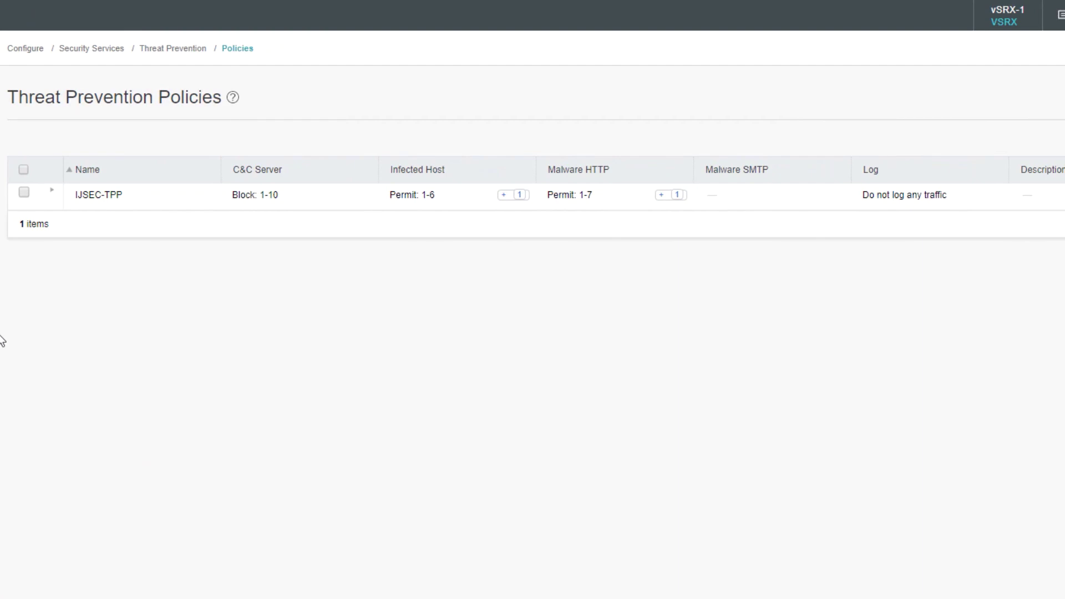
pyautogui.click(521, 195)
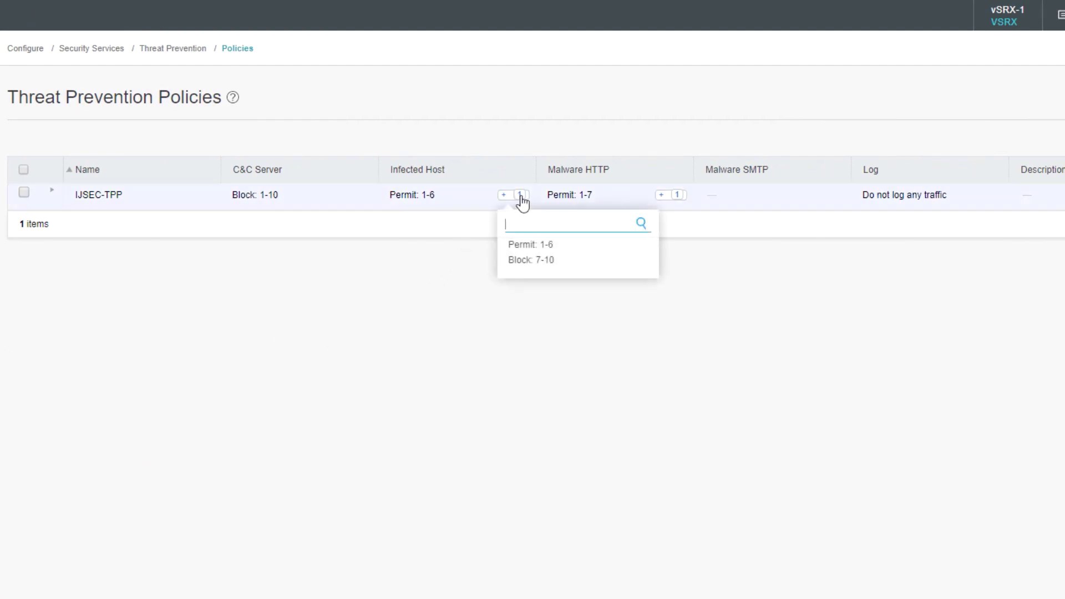
pyautogui.click(760, 285)
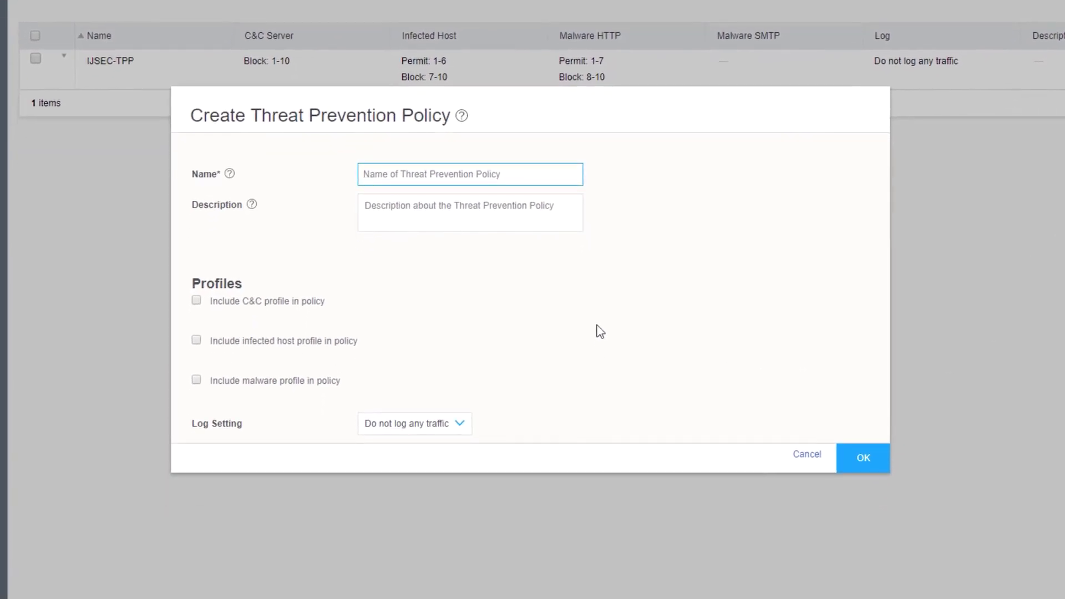
pyautogui.click(200, 300)
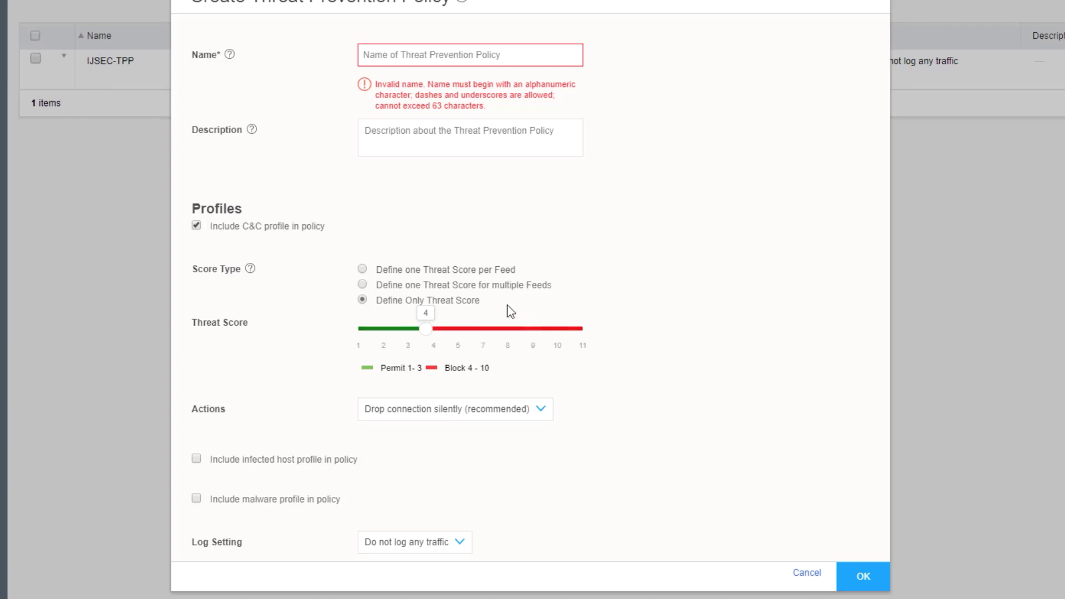
pyautogui.click(476, 286)
pyautogui.scroll(-1, 476, 292)
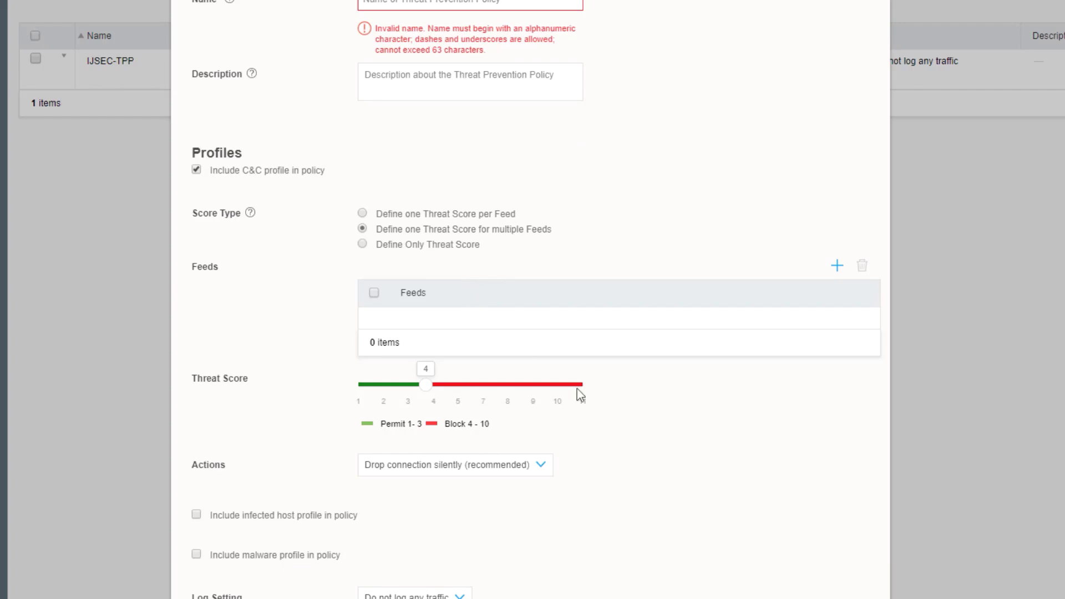
pyautogui.click(197, 514)
pyautogui.scroll(-3, 588, 466)
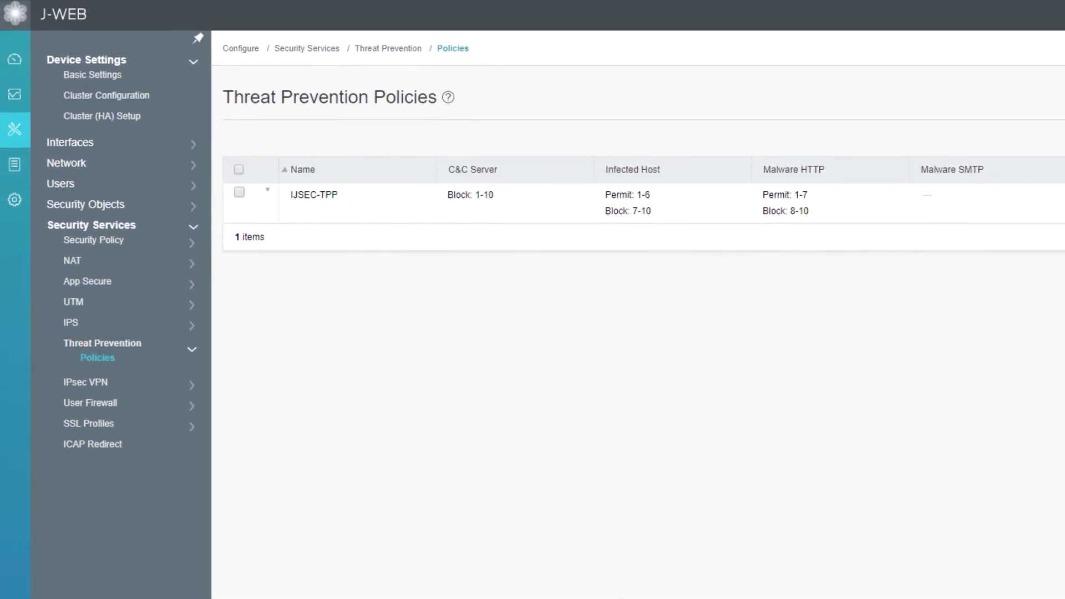
# Step: Put the Inet-access security policy rule into edit mode
pyautogui.click(112, 246)
pyautogui.click(92, 256)
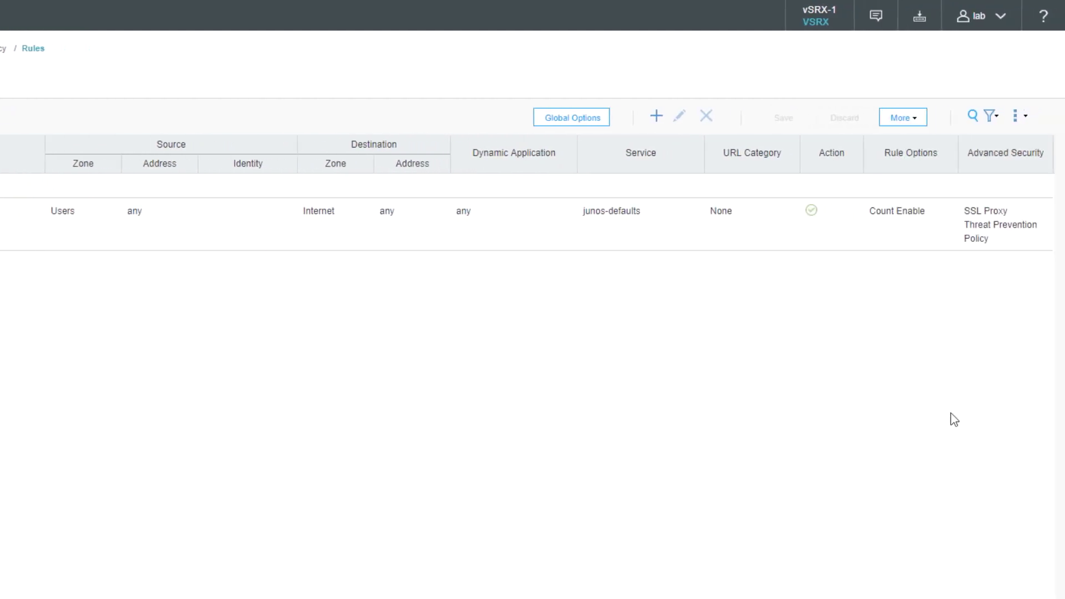
pyautogui.click(992, 223)
pyautogui.click(683, 118)
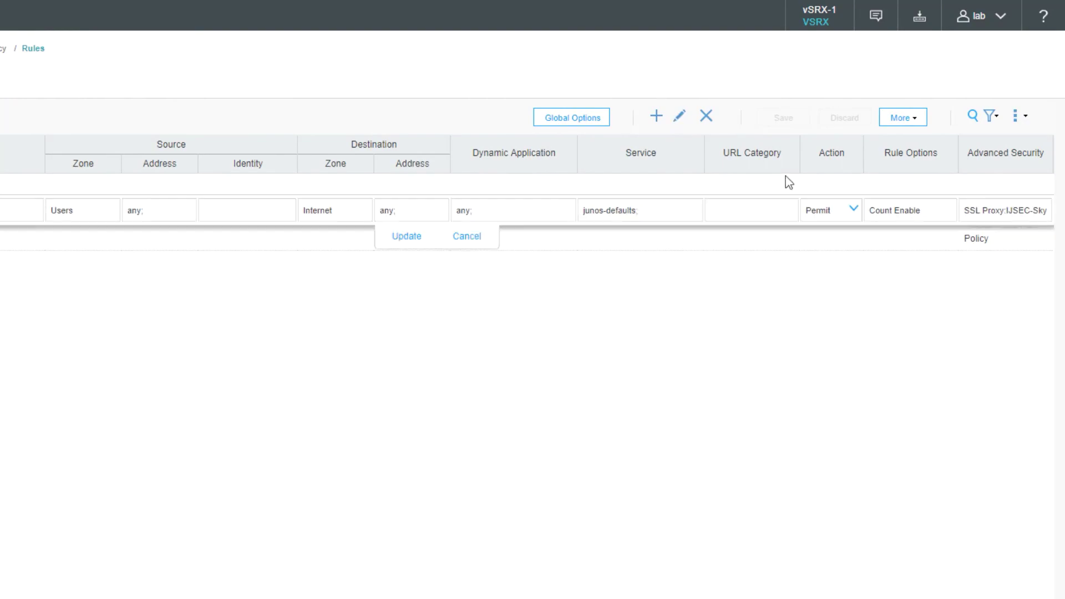
# Step: Confirm Inet-access's advanced security uses IJSEC-TPP as threat prevention policy, then cancel without changes
pyautogui.click(1025, 204)
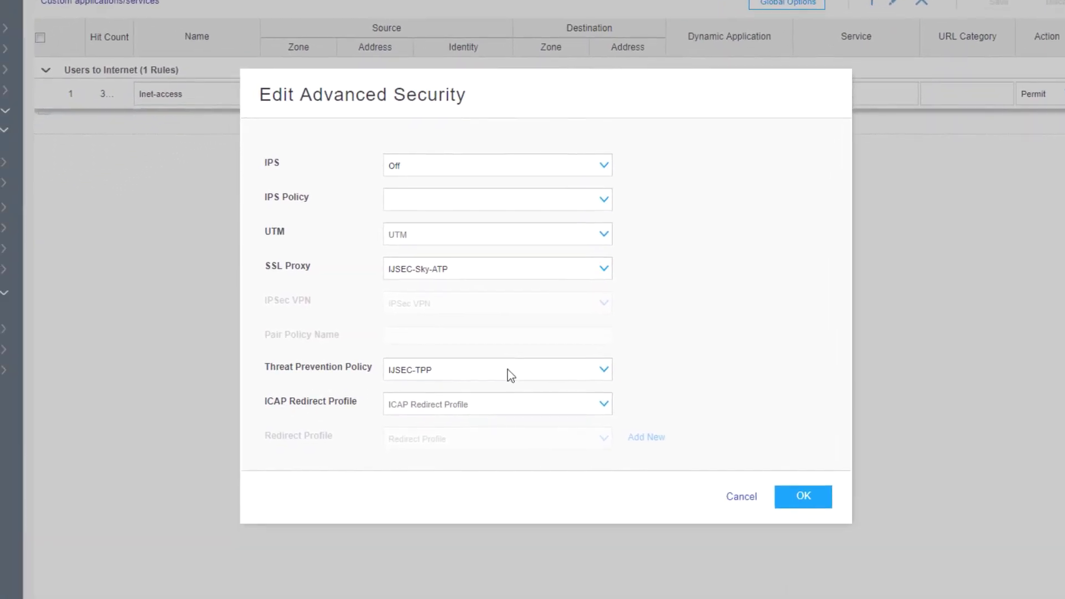
pyautogui.click(507, 372)
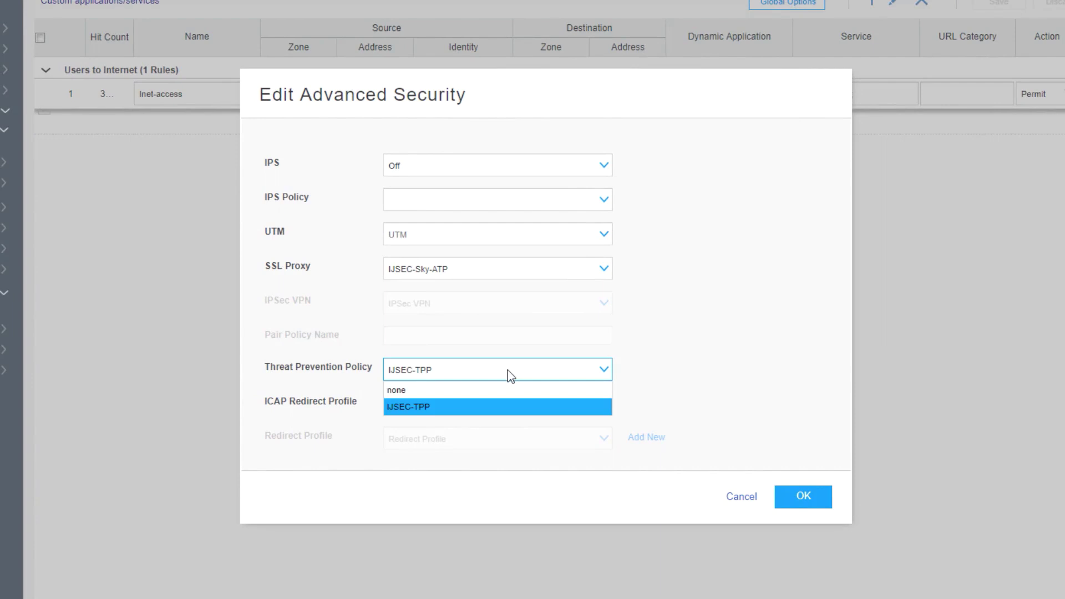
pyautogui.click(511, 377)
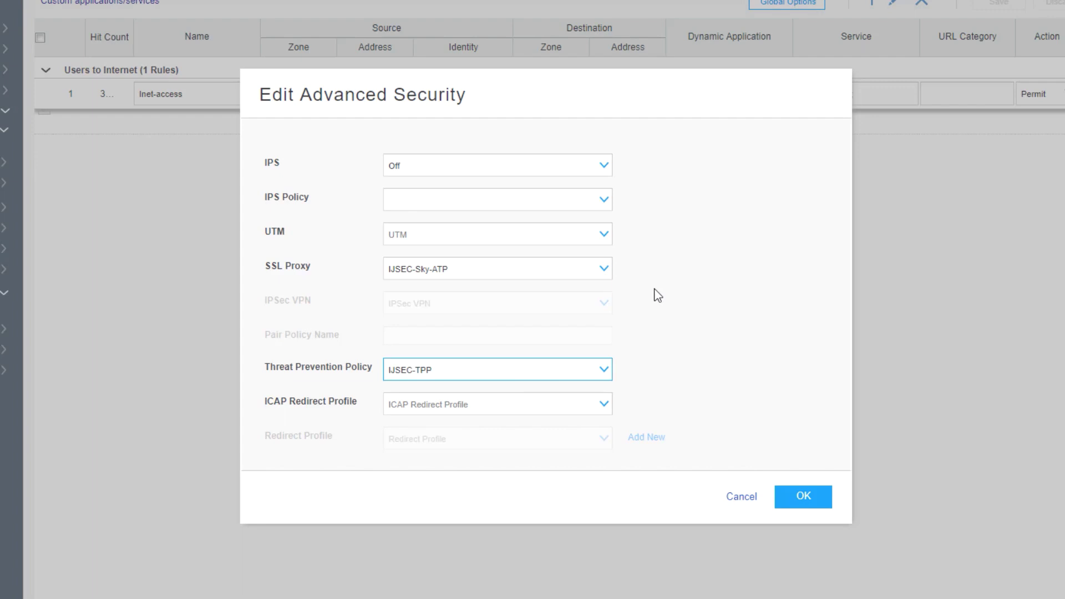
pyautogui.click(742, 498)
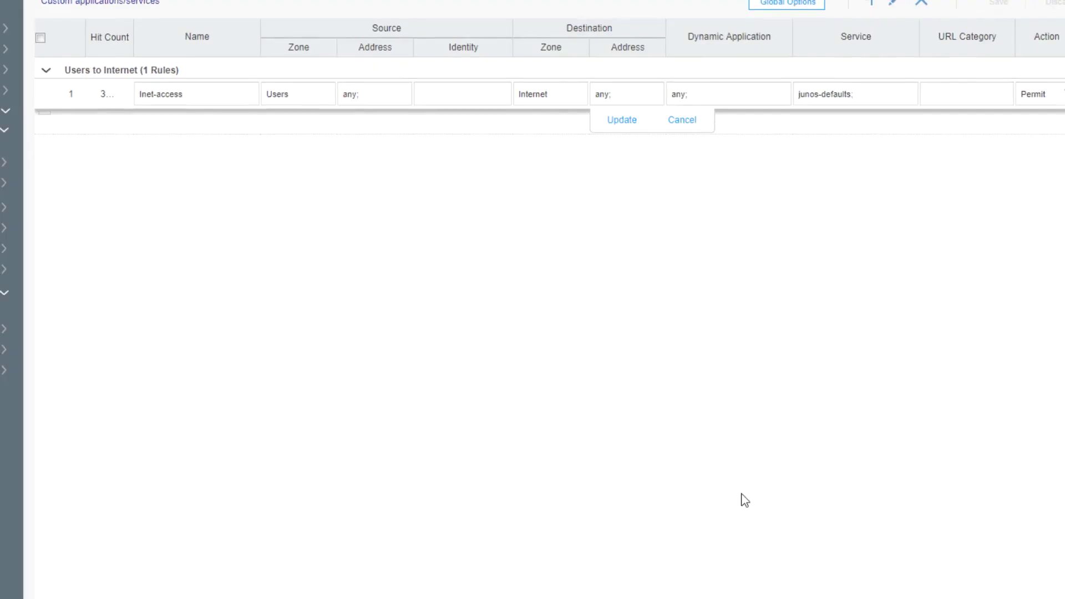